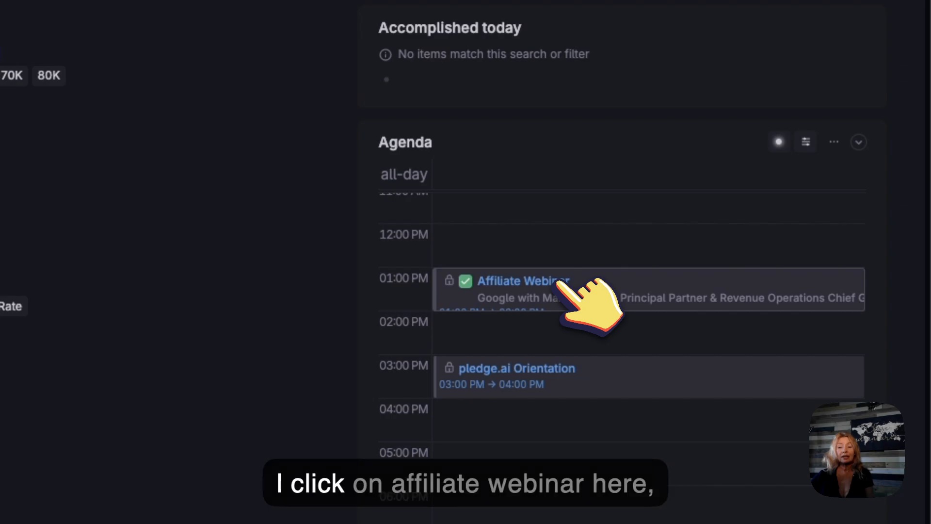
Step: Open the Affiliate Webinar meeting from the agenda and skim its raw transcript, collapsing it when finished
click(559, 284)
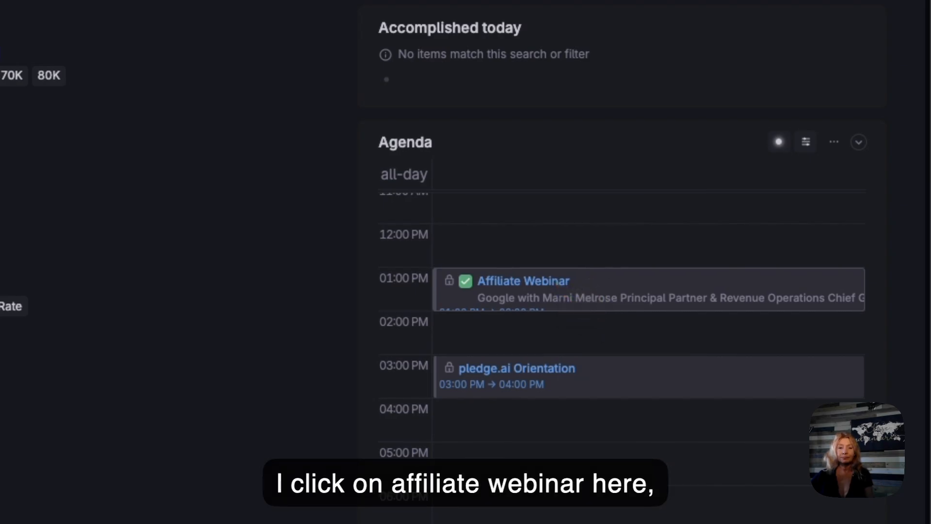
click(558, 284)
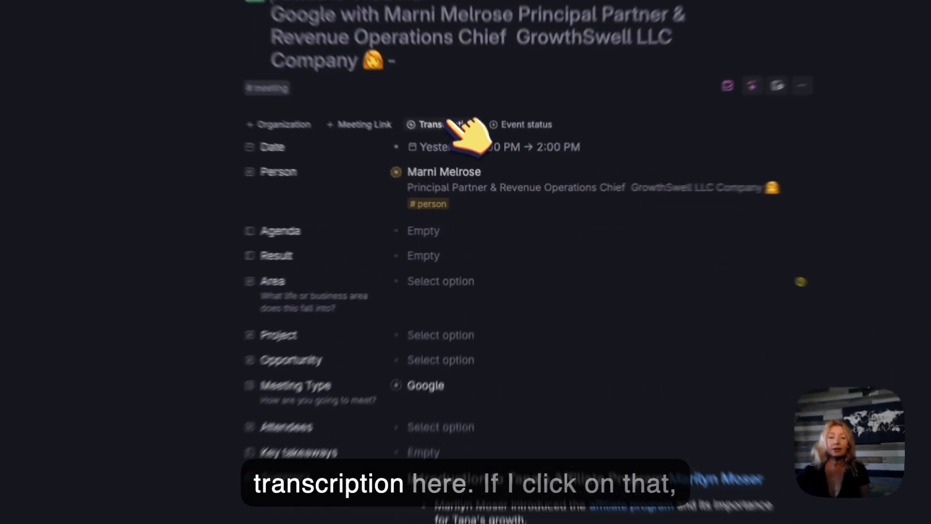
click(468, 156)
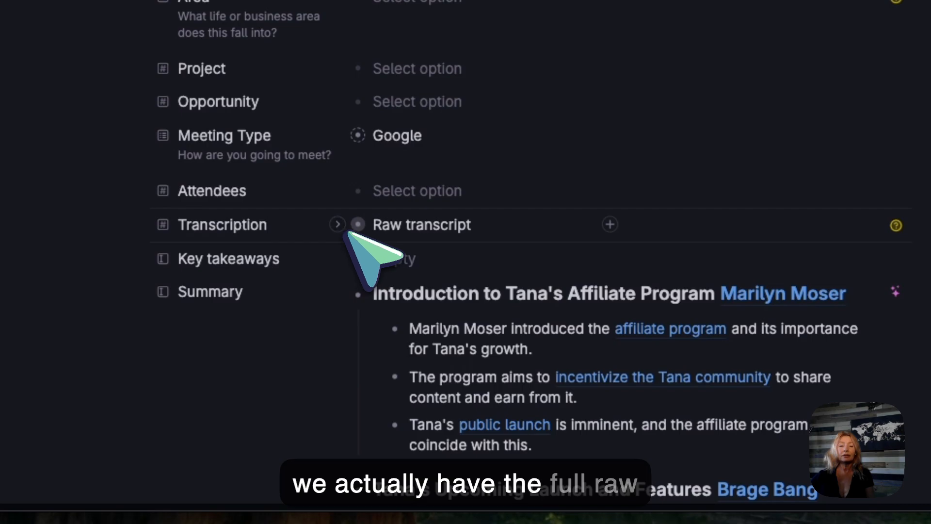
click(357, 224)
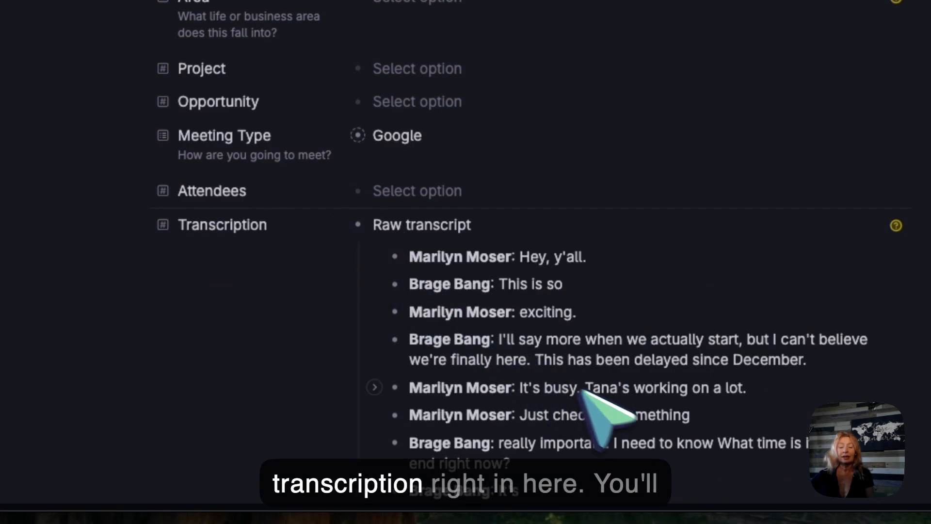
scroll(581, 390, down, 15)
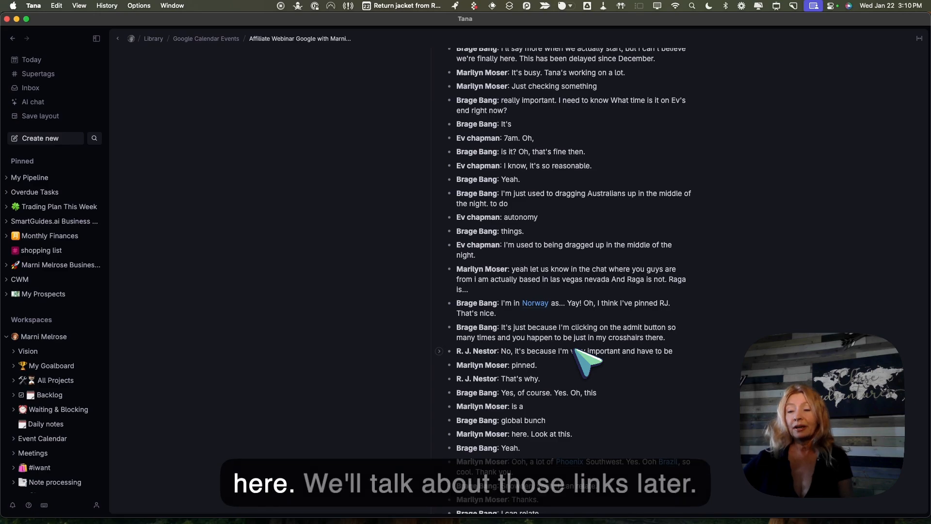
scroll(586, 362, up, 10)
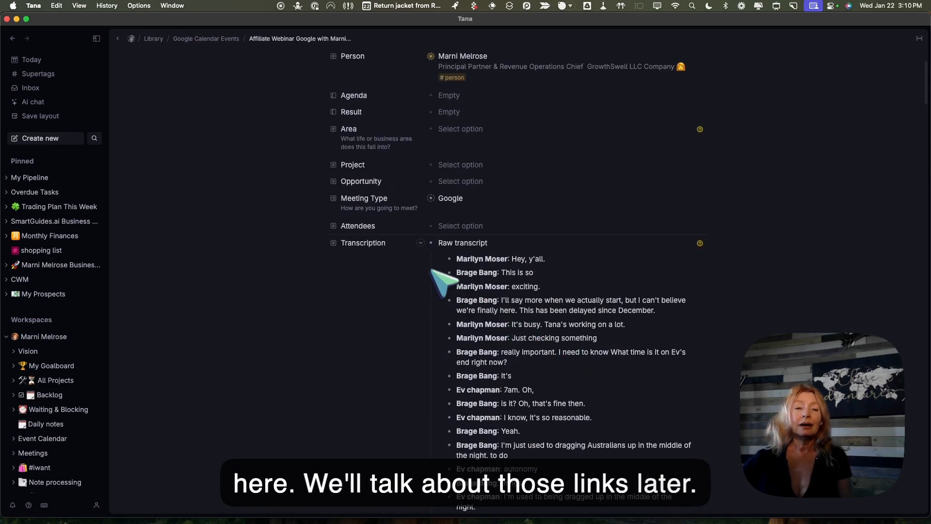
click(431, 242)
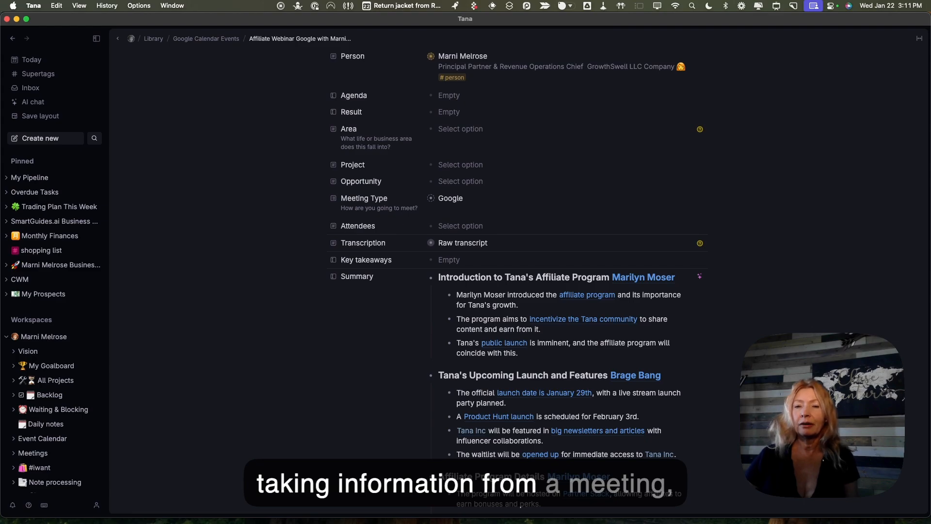
Step: Review the Affiliate Webinar meeting record from its header fields through the summary sections, action items and discovered items
scroll(592, 191, up, 3)
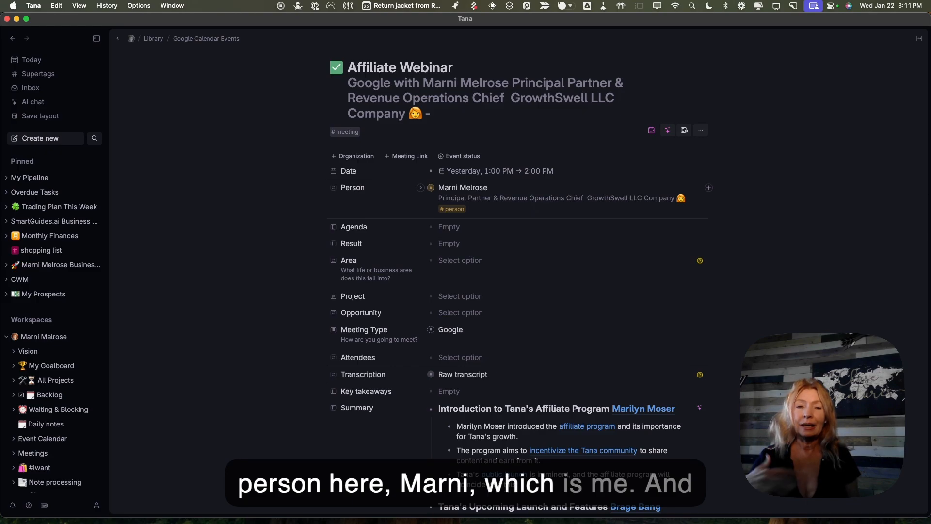
scroll(533, 199, down, 10)
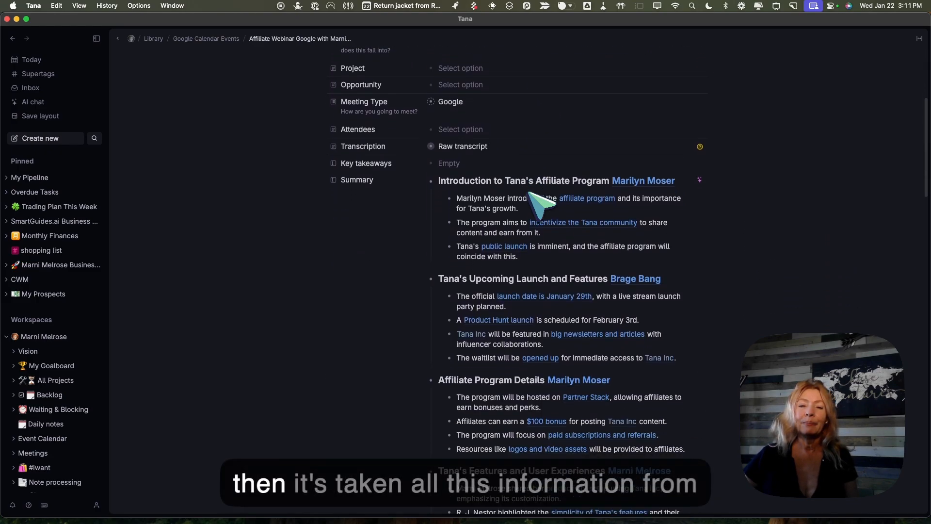
scroll(530, 192, down, 2)
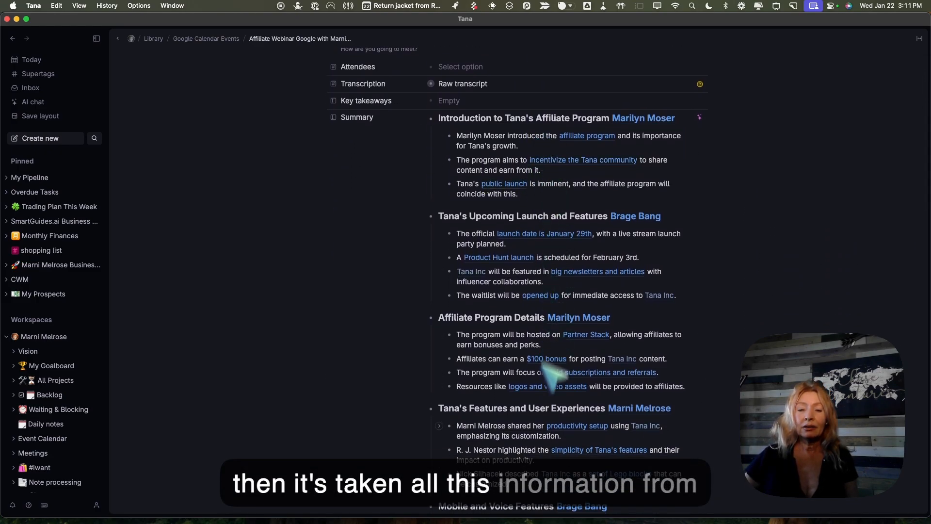
scroll(537, 422, down, 8)
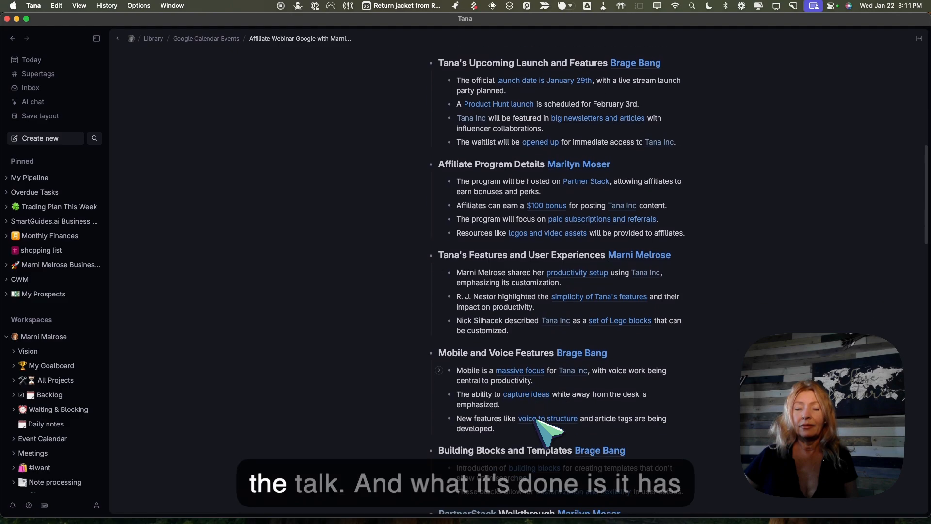
scroll(542, 427, down, 10)
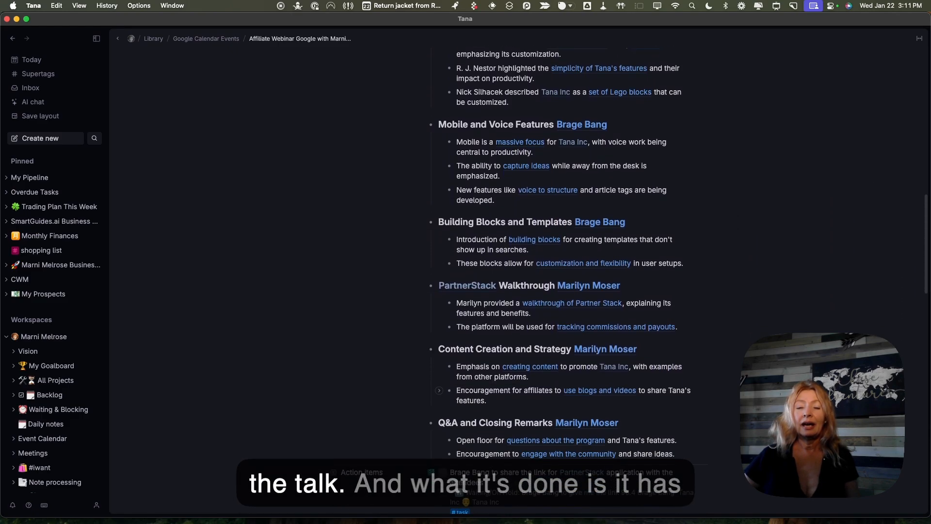
scroll(494, 426, down, 2)
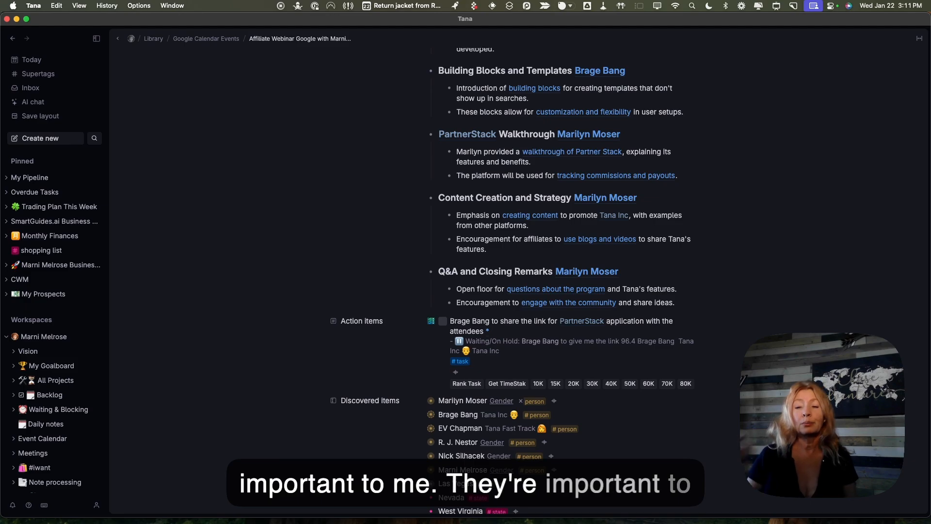
scroll(534, 281, down, 2)
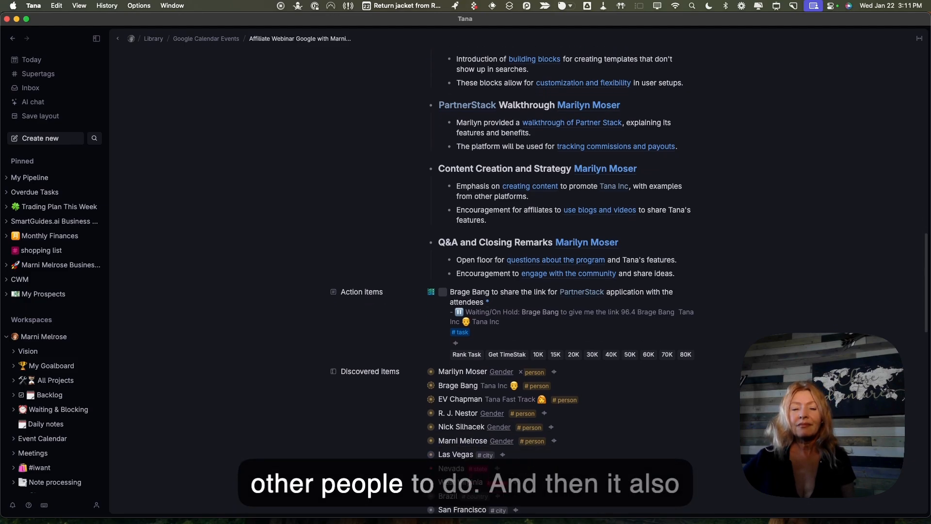
scroll(716, 363, down, 4)
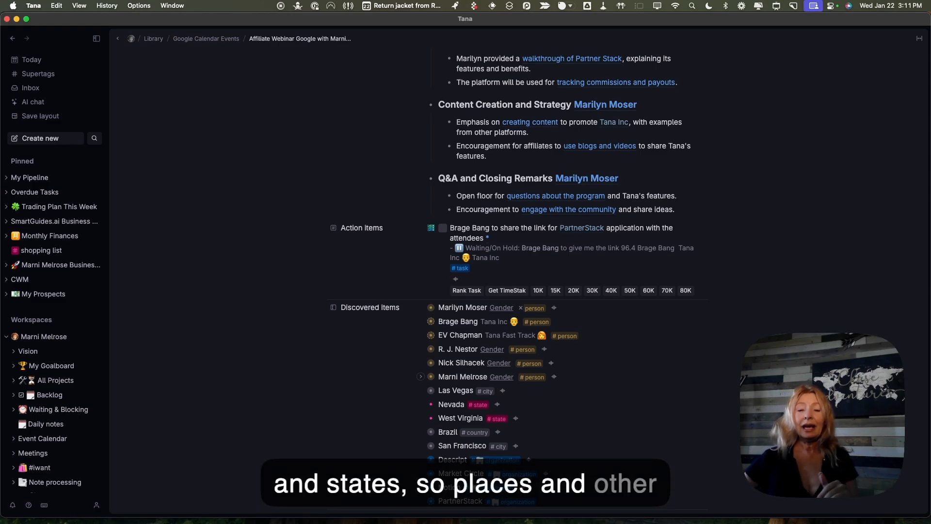
scroll(422, 374, down, 2)
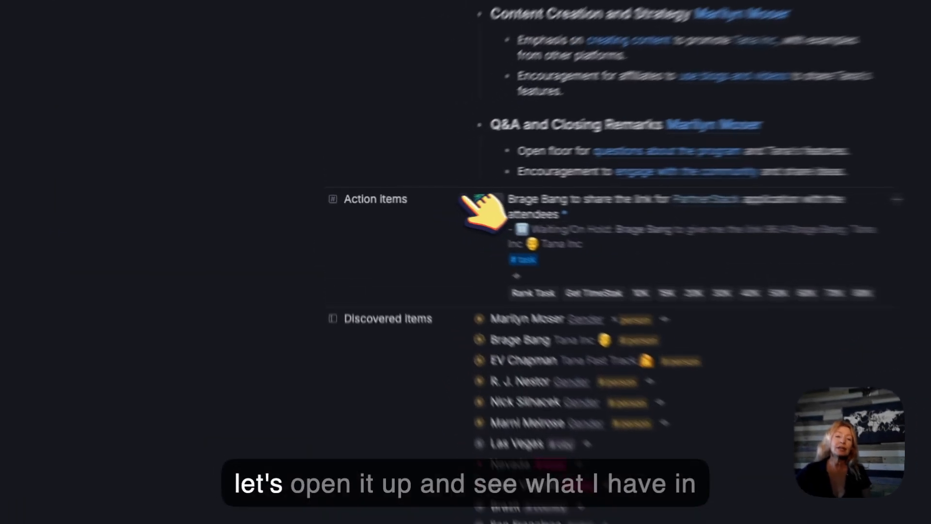
Step: Expand the PartnerStack link task in the action items and reset its due date to January 29
click(420, 195)
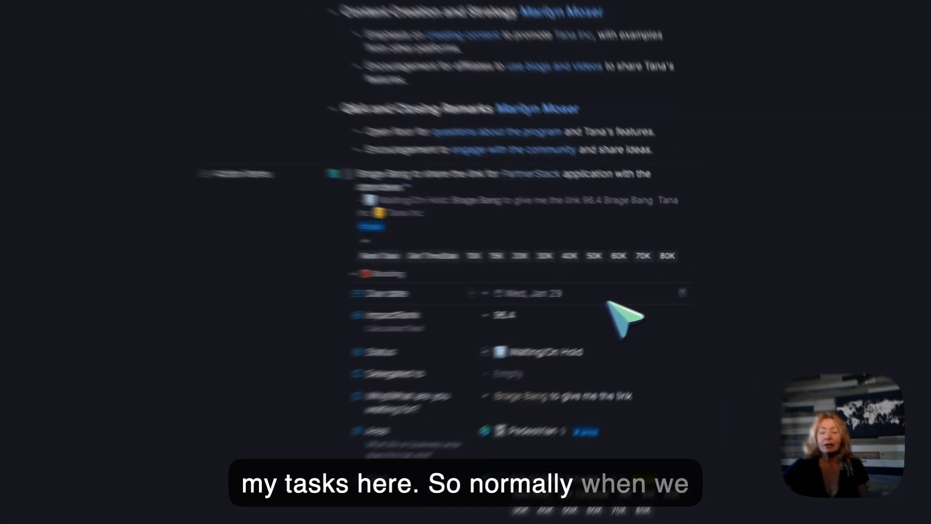
click(638, 293)
key(BackSpace)
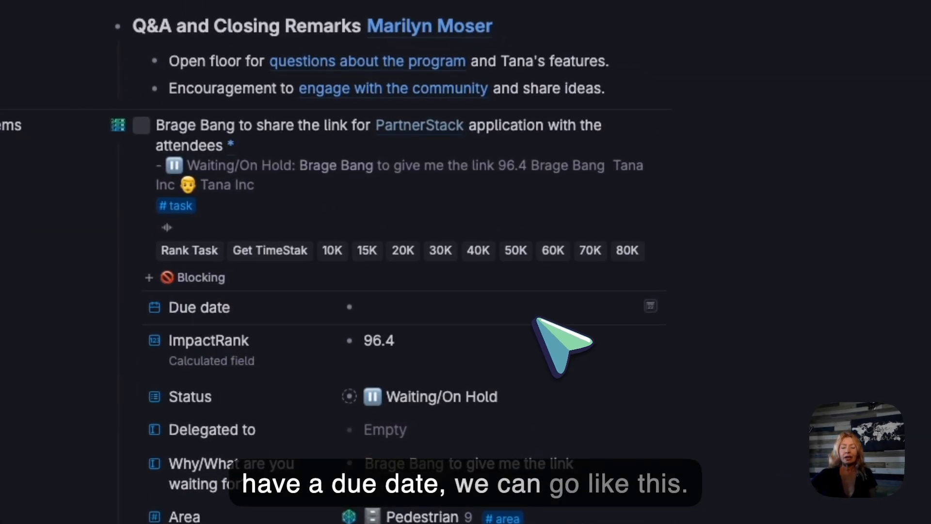
click(650, 306)
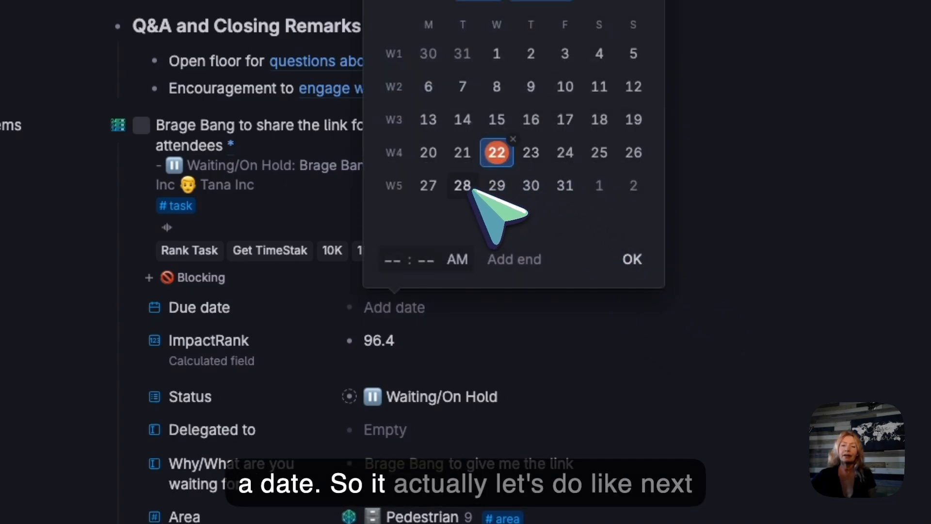
click(497, 185)
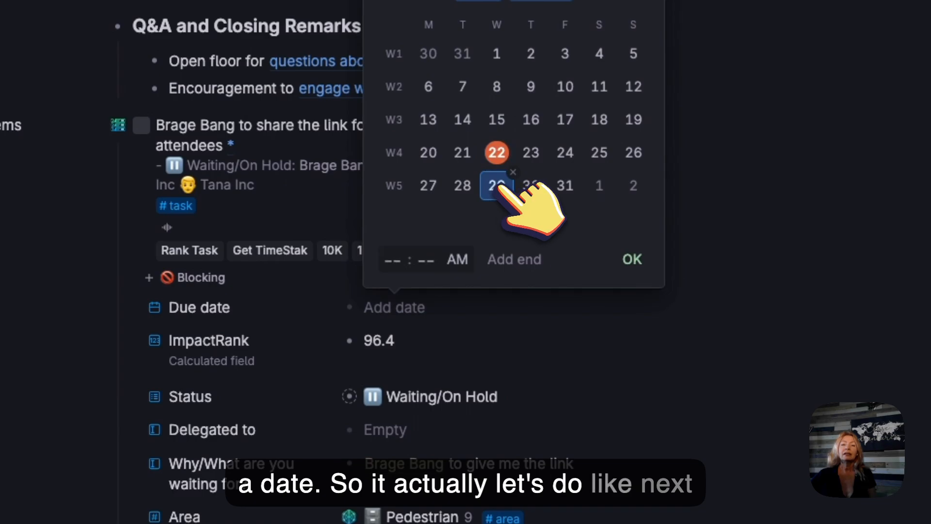
click(629, 259)
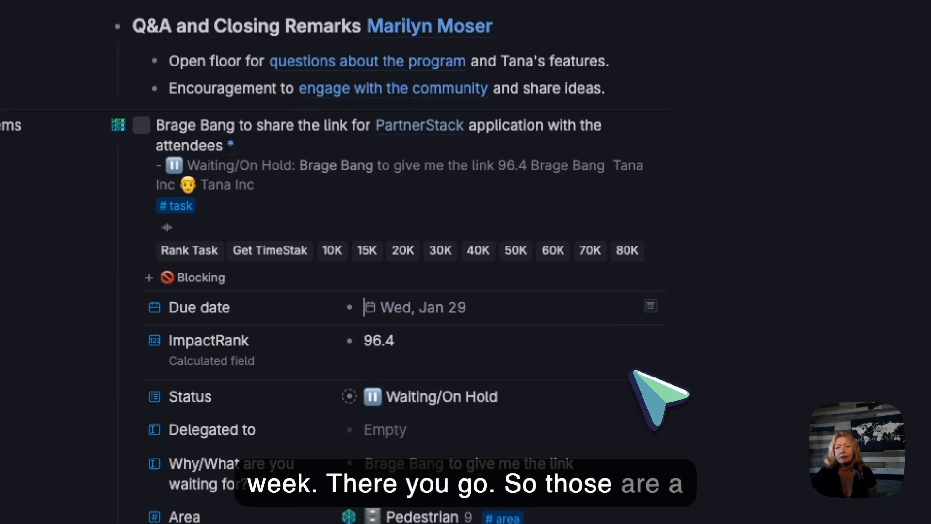
Step: Clear the PartnerStack task's due date and reschedule it with the 10K TimeStak, trying 30K before returning to 10K
click(502, 305)
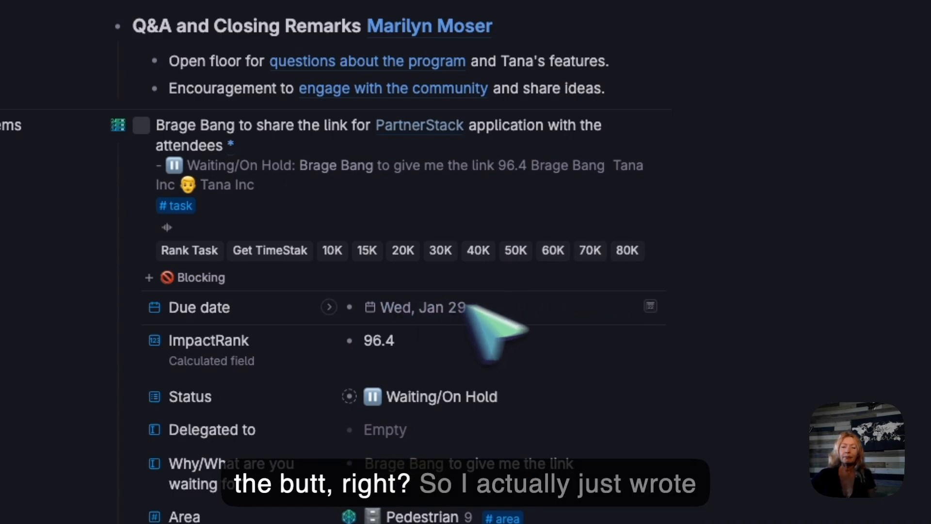
key(BackSpace)
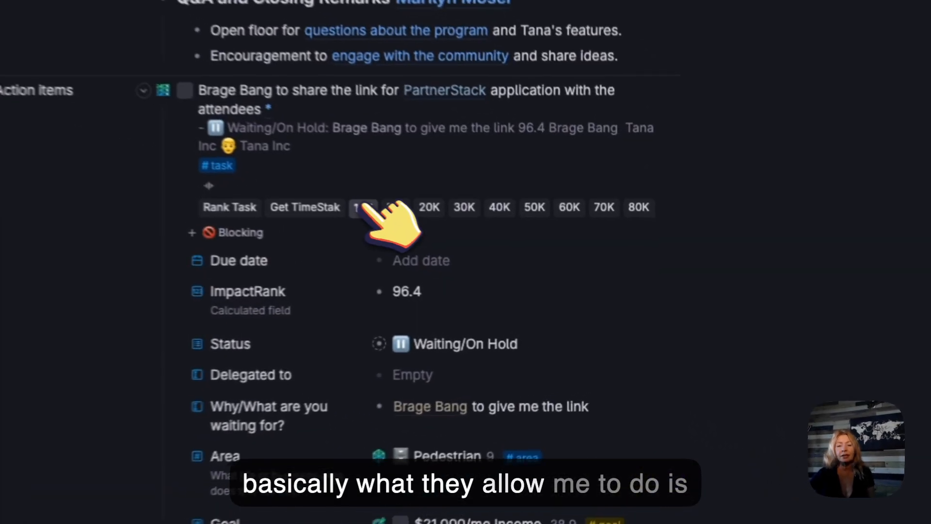
click(363, 207)
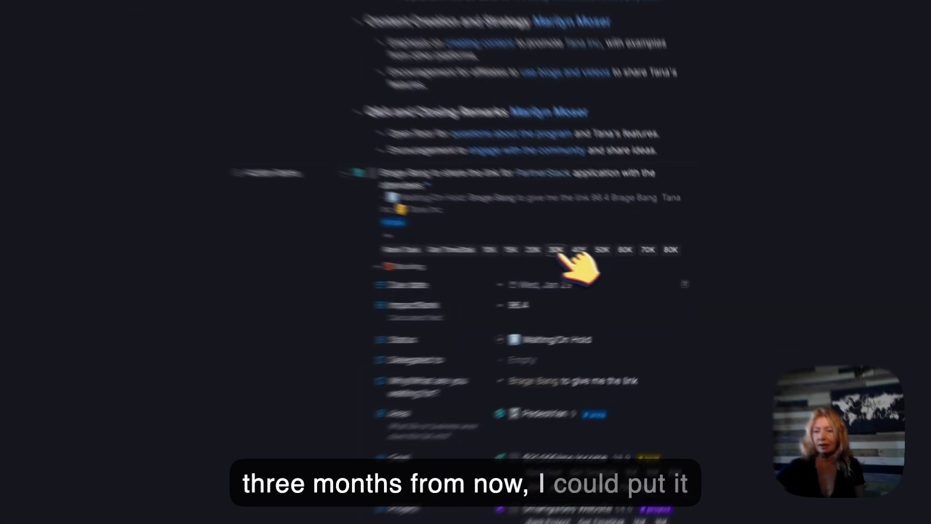
click(592, 259)
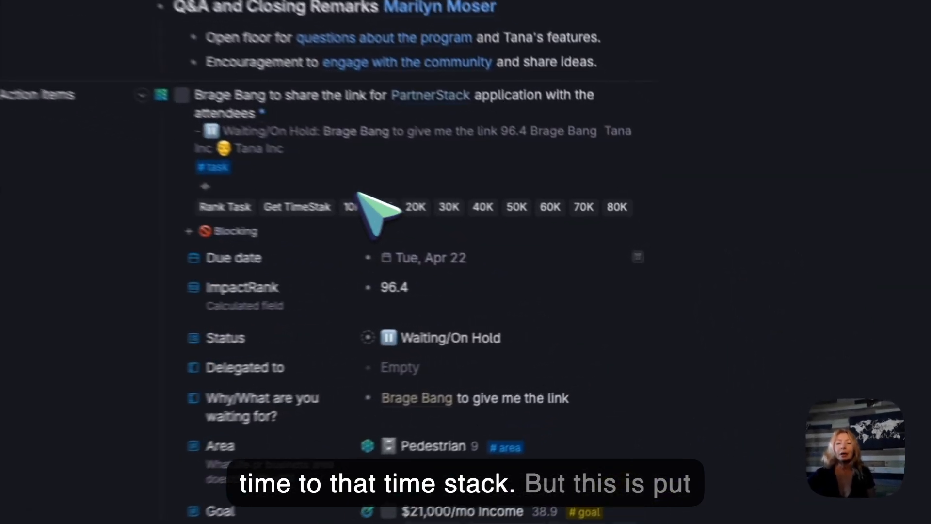
click(539, 258)
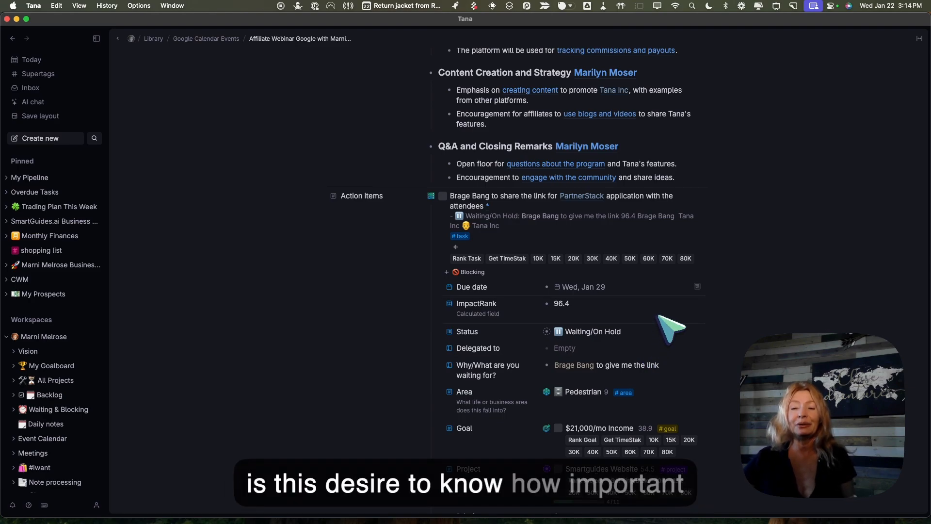
Step: Clear the PartnerStack task's status and set it to Waiting/On Hold
scroll(659, 316, down, 2)
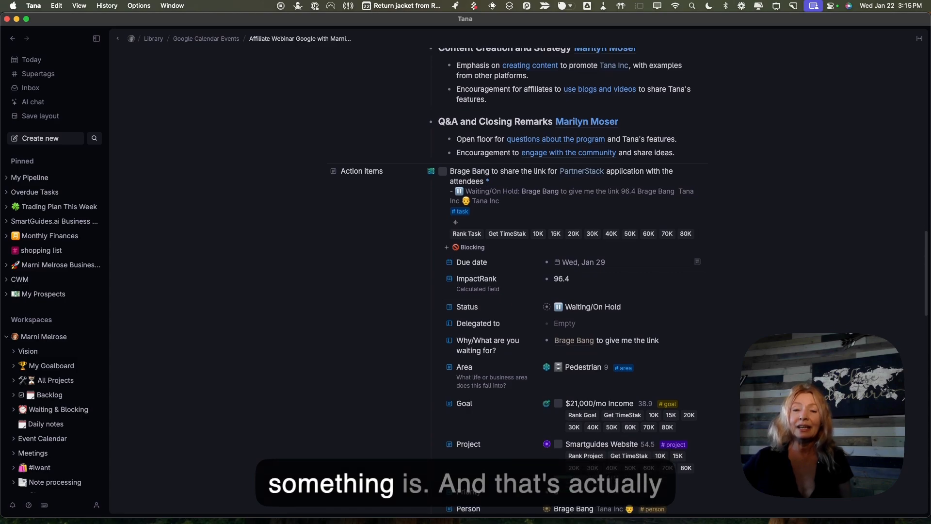
scroll(665, 328, down, 2)
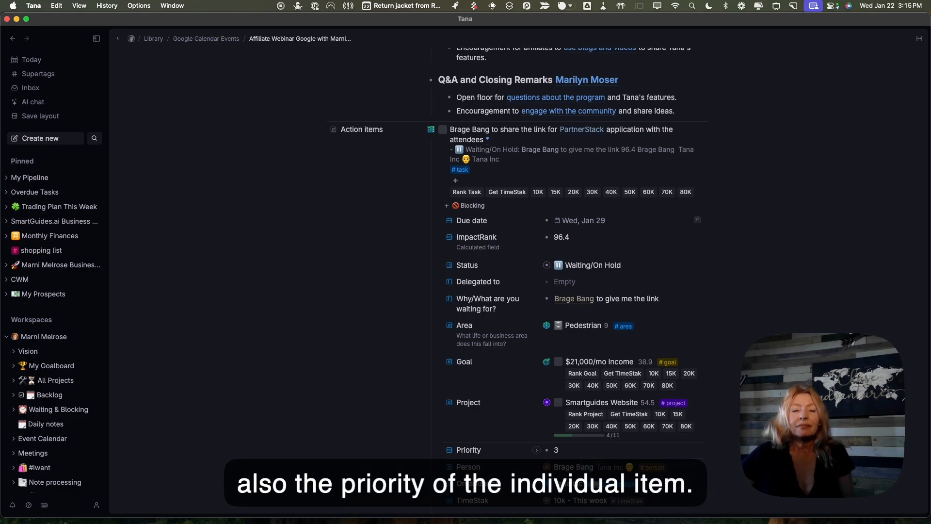
scroll(581, 456, down, 1)
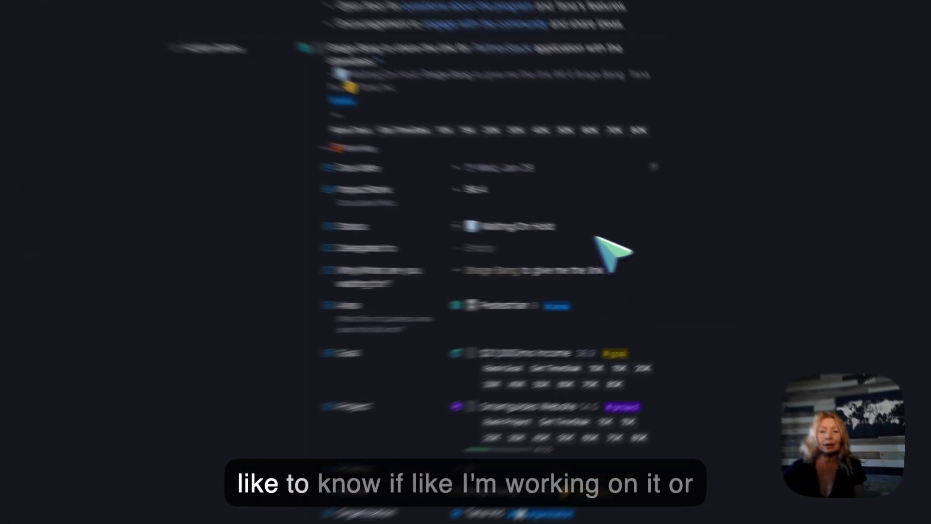
click(654, 241)
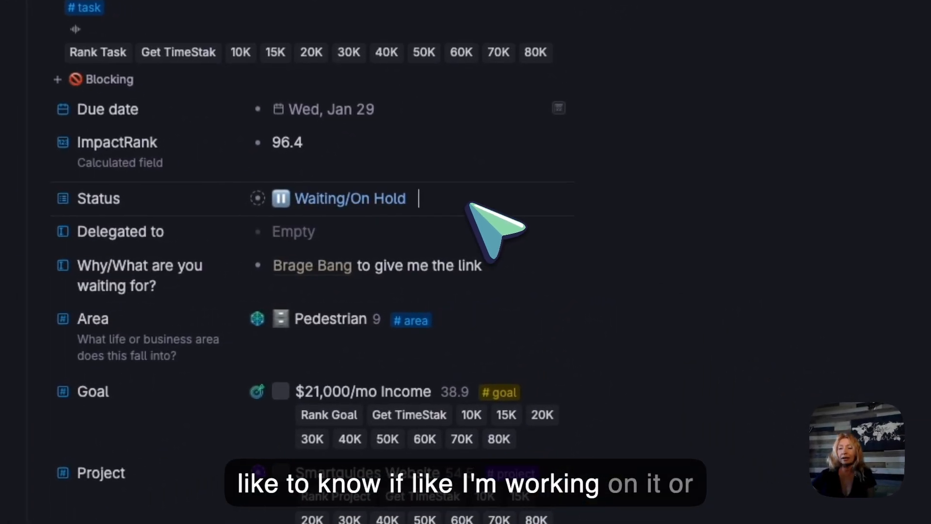
key(BackSpace)
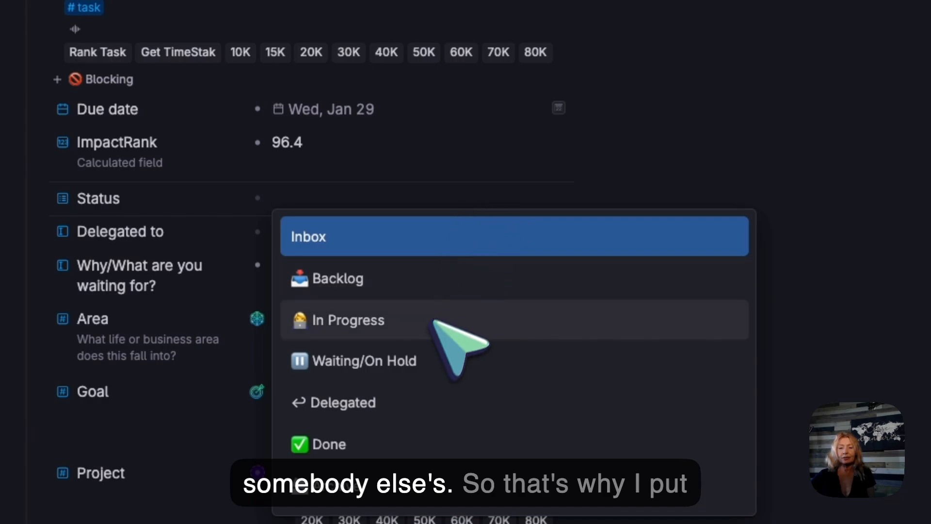
click(429, 359)
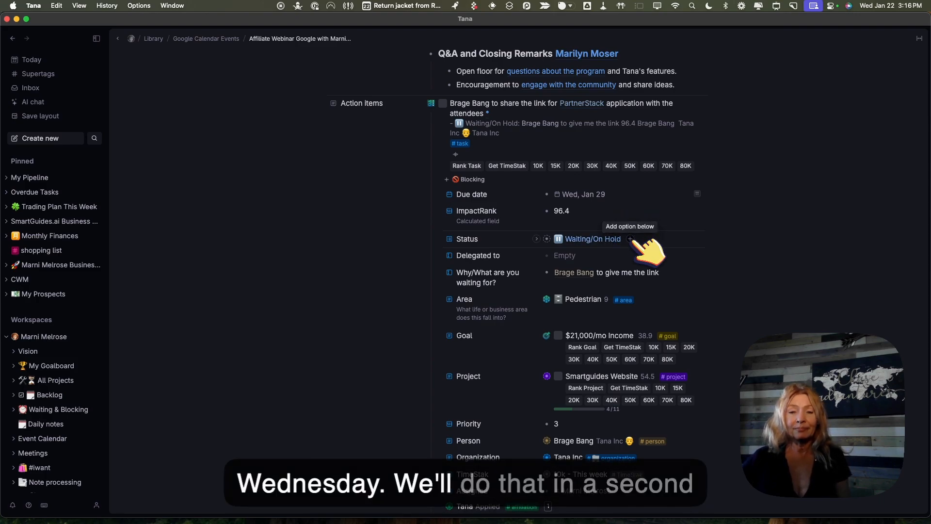
Step: Check the PartnerStack task's remaining fields, including its priority, organization and TimeStak, against its scheduling options
scroll(650, 272, down, 3)
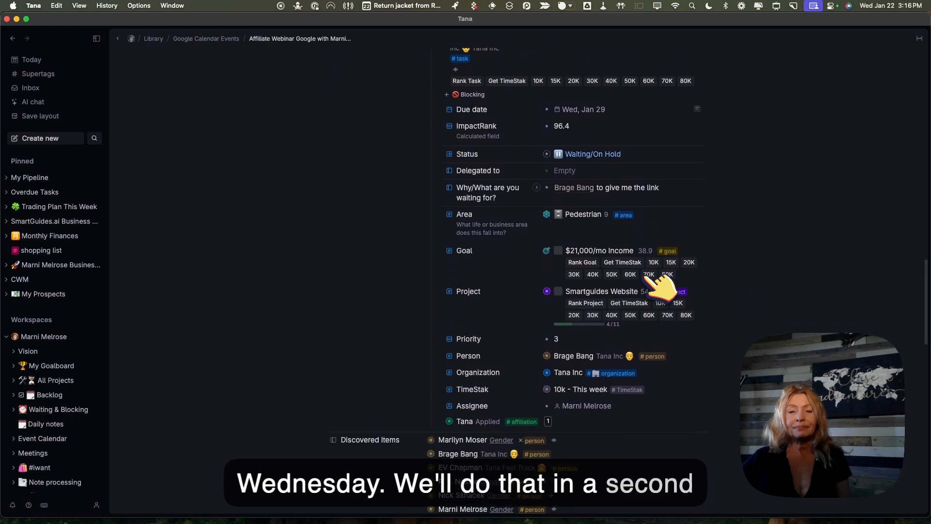
scroll(675, 350, down, 2)
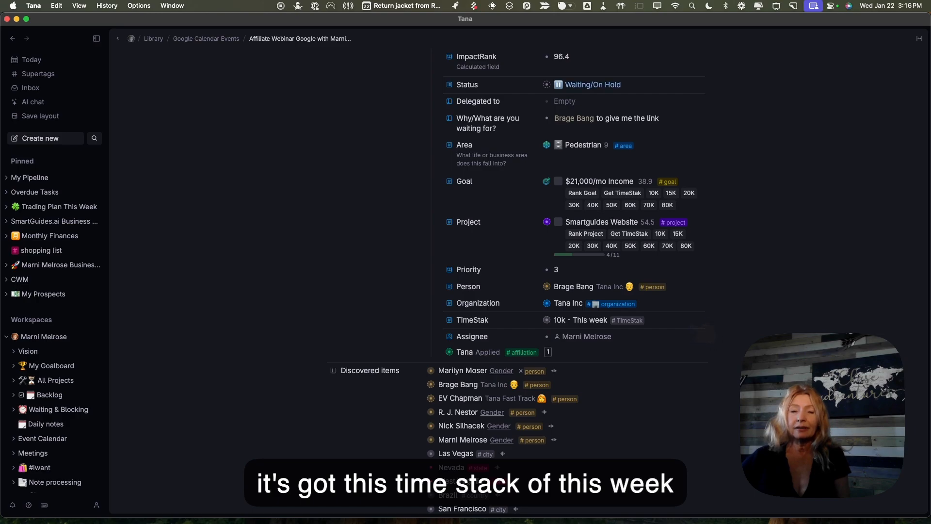
scroll(692, 325, up, 5)
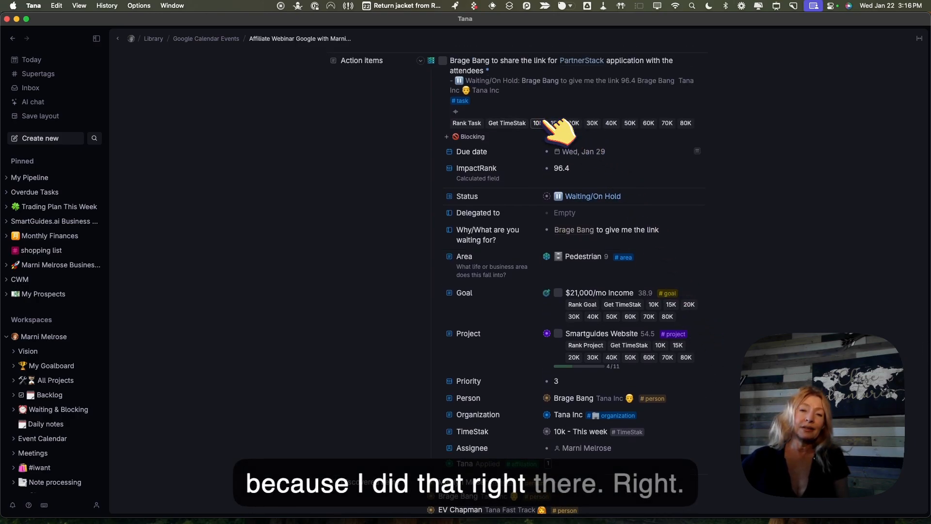
Step: Look over the meeting's discovered items and collapse the PartnerStack link task in the action items
scroll(691, 287, down, 8)
scroll(692, 288, down, 2)
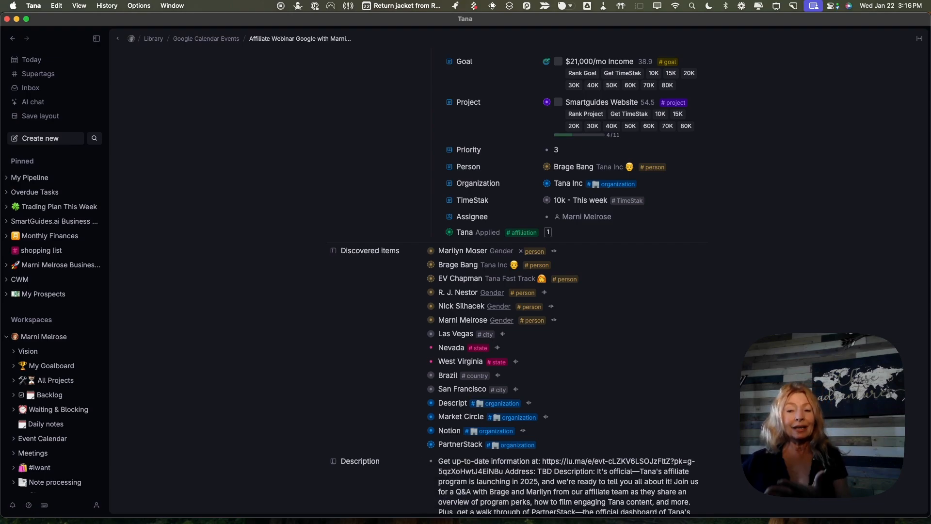
scroll(615, 265, up, 3)
scroll(626, 274, up, 4)
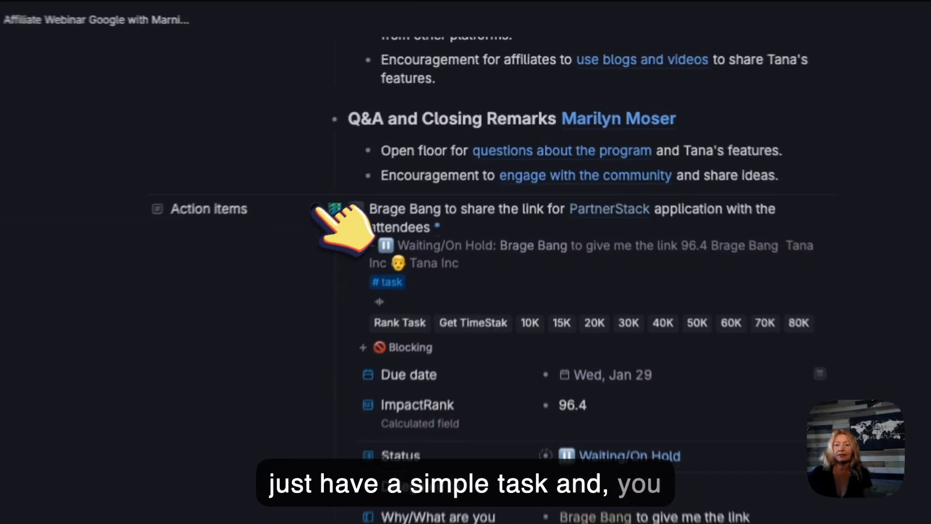
click(315, 208)
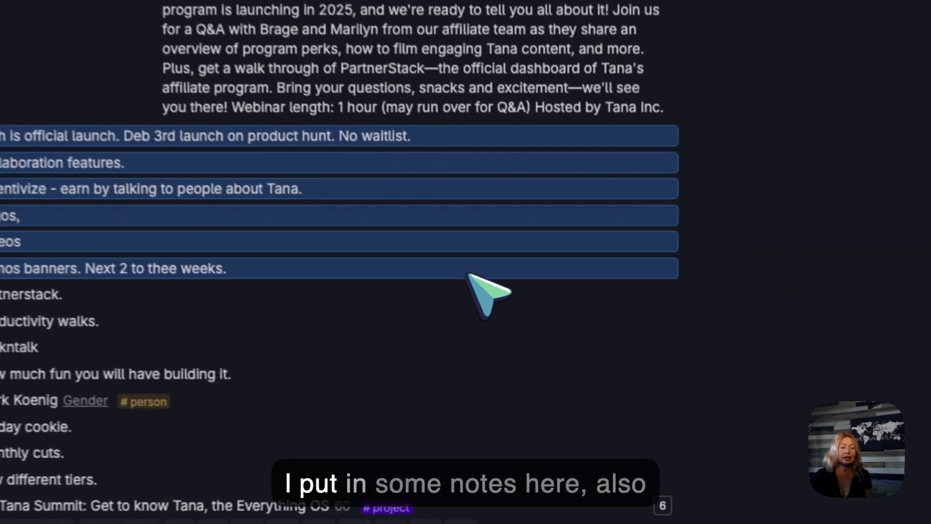
Step: Review the handwritten notes under the meeting's description, down to the attached Tana Summit project
drag(469, 274, 438, 381)
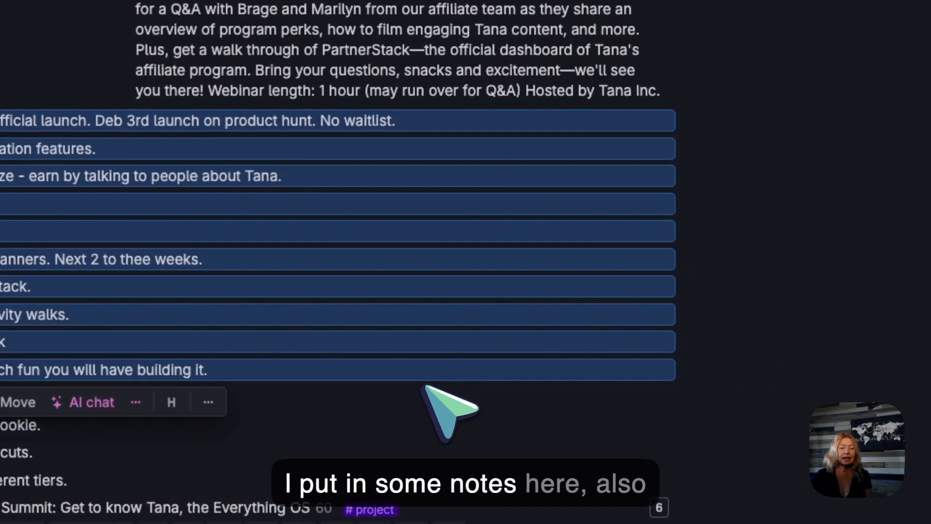
scroll(438, 381, down, 5)
click(514, 271)
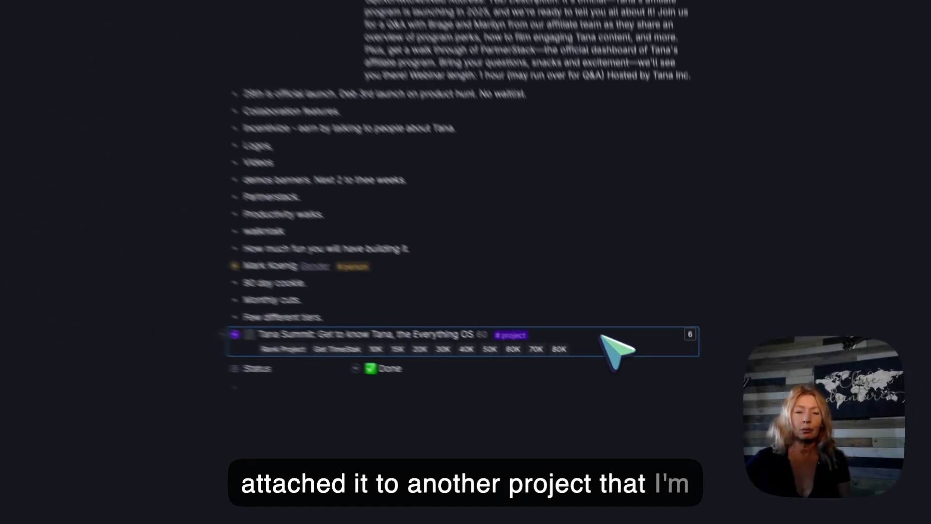
scroll(604, 336, up, 5)
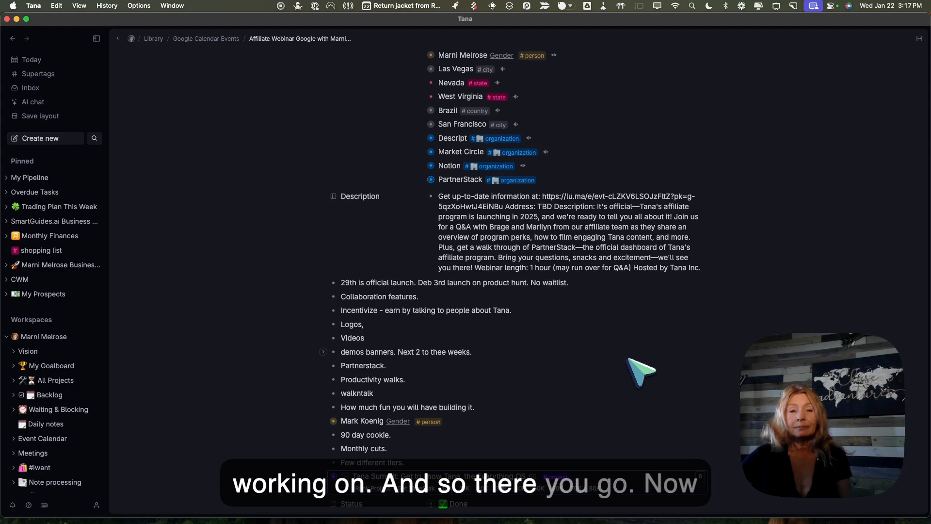
scroll(640, 370, down, 15)
scroll(640, 371, up, 2)
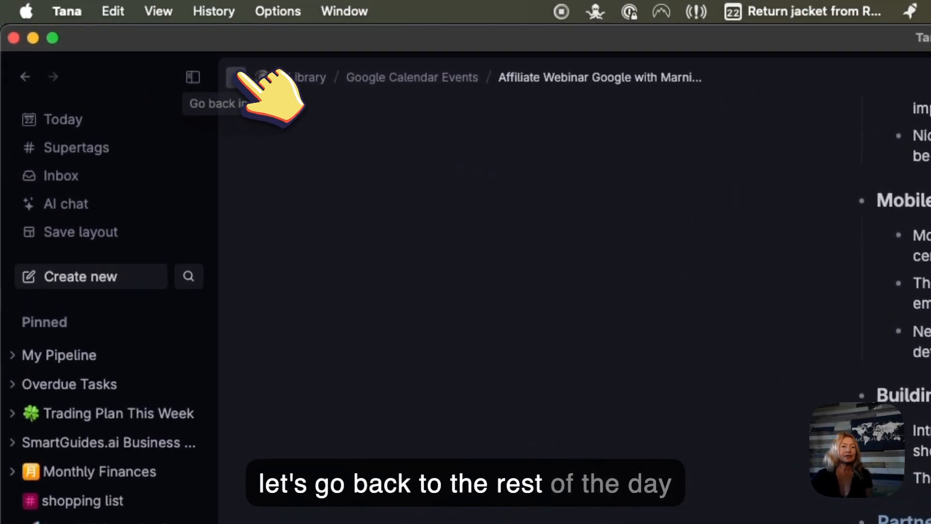
Step: Go from the meeting to the January 29 daily note and expand its references
click(236, 78)
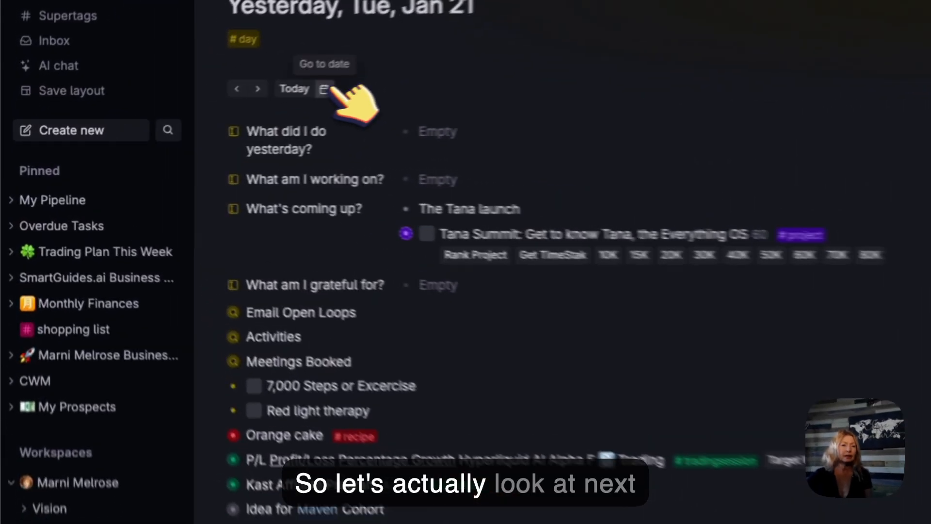
click(182, 115)
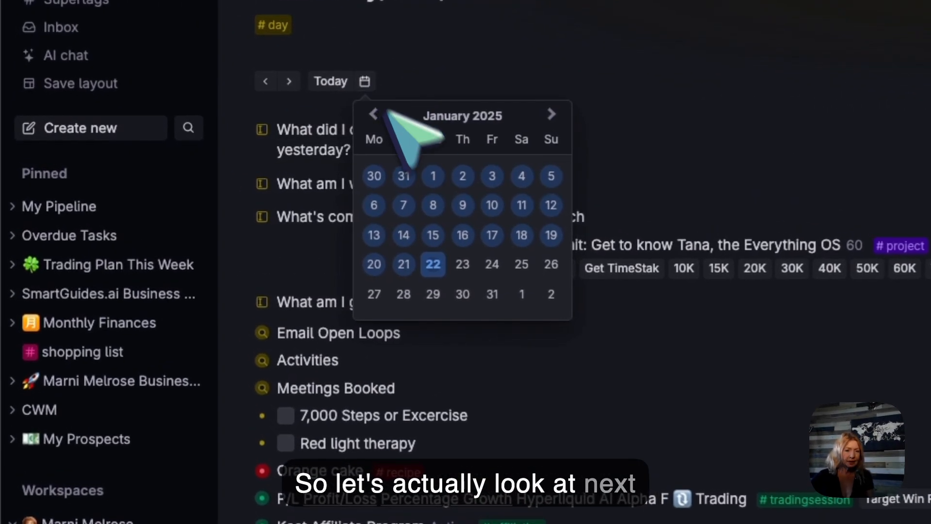
click(432, 294)
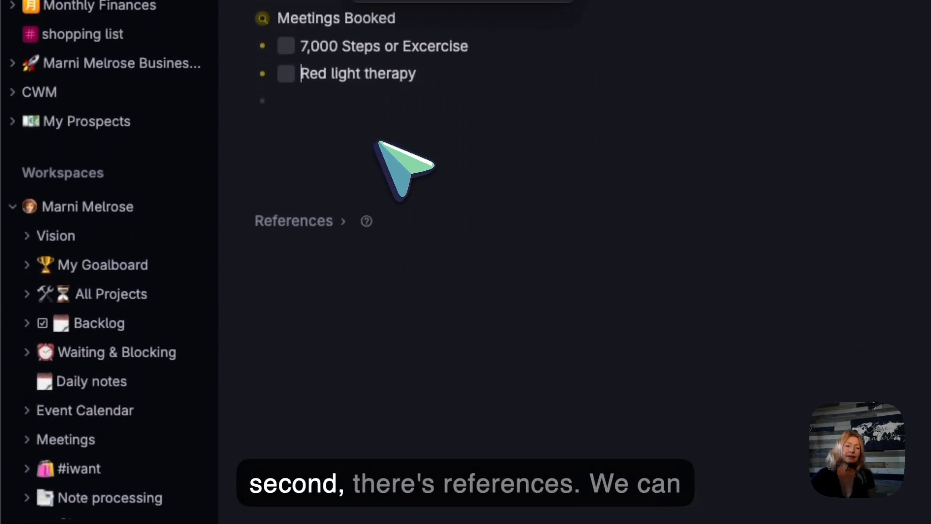
click(348, 220)
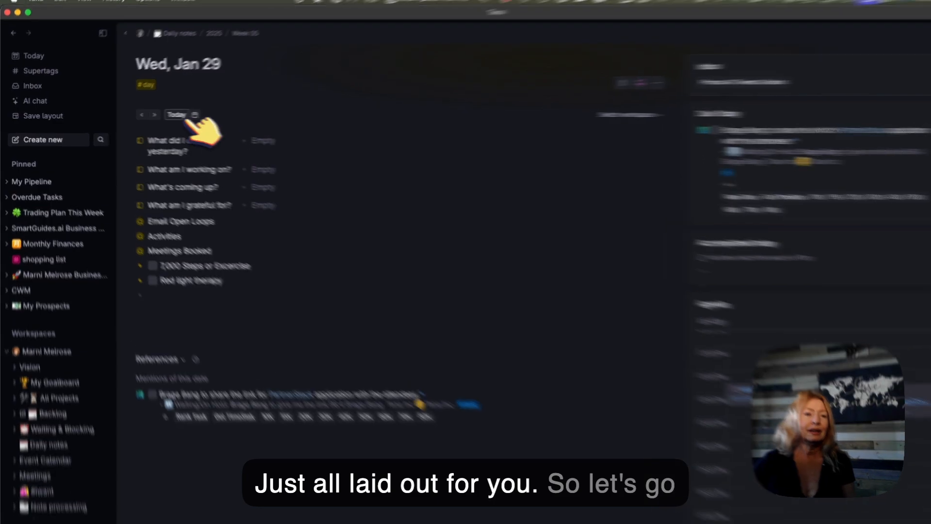
Step: Return to the January 21 daily note and check off the 7,000 Steps and Red light therapy items
click(176, 115)
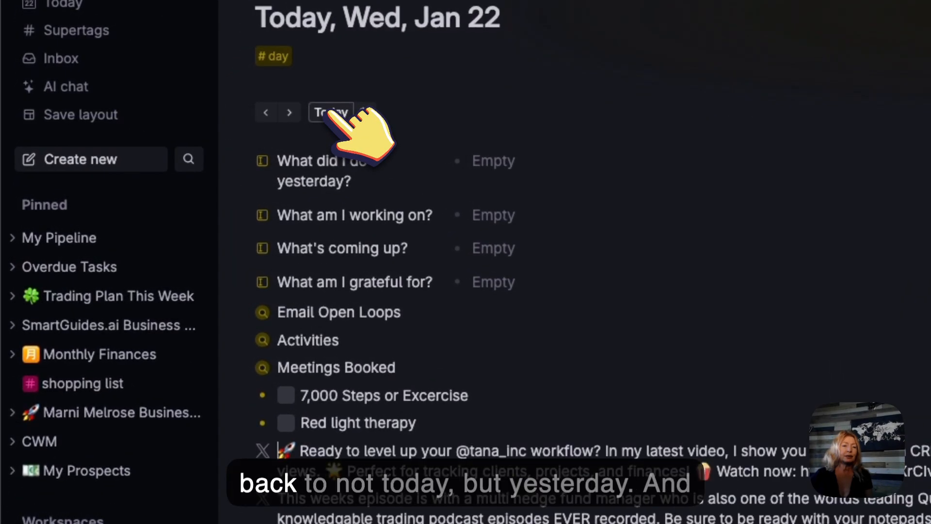
click(268, 113)
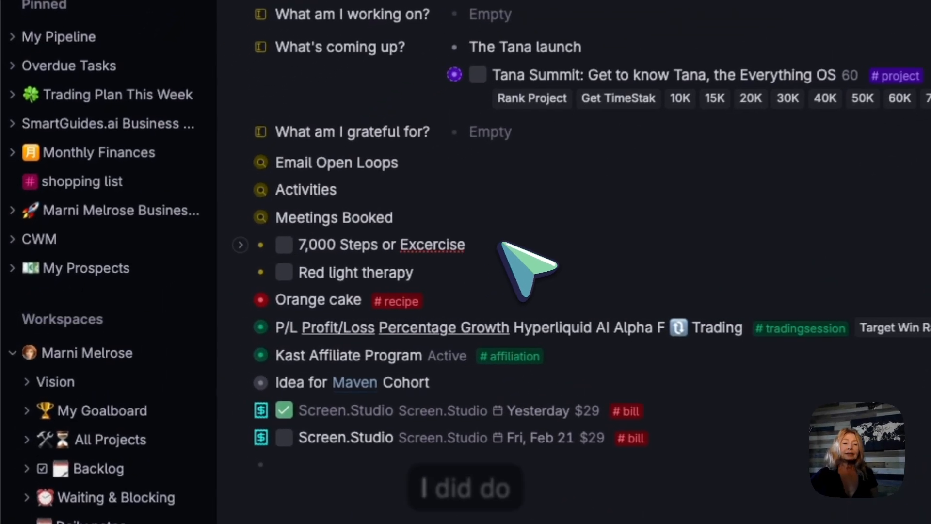
click(286, 244)
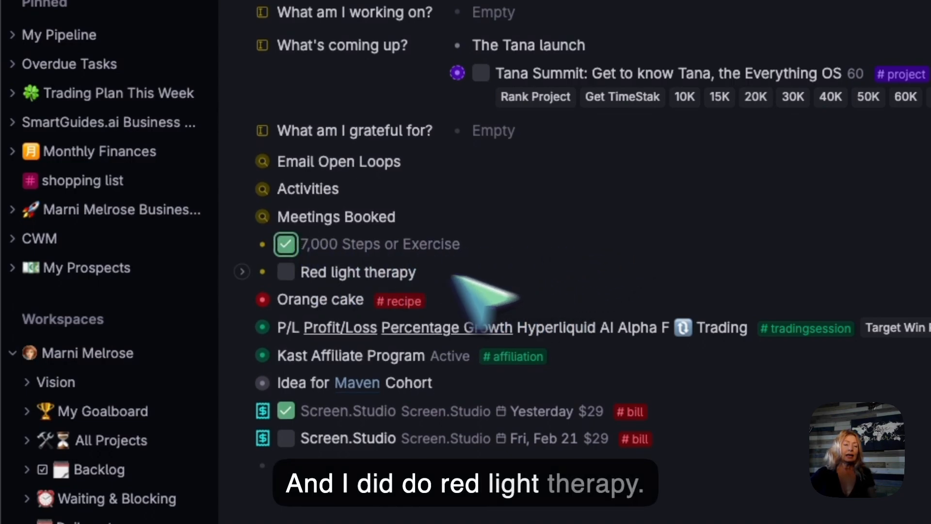
click(285, 271)
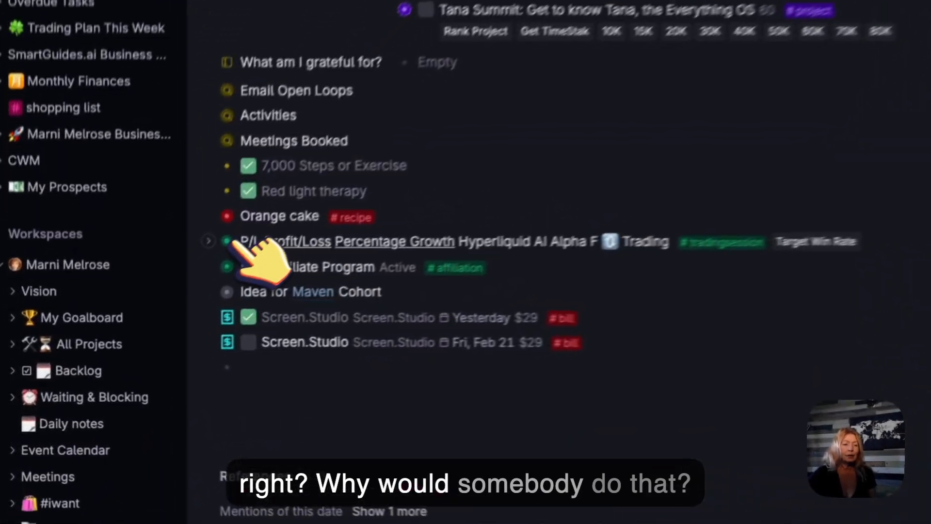
Step: Generate the Profit/Loss of the January 21 Hyperliquid trading session with AI and trim the answer to -36.29
click(131, 323)
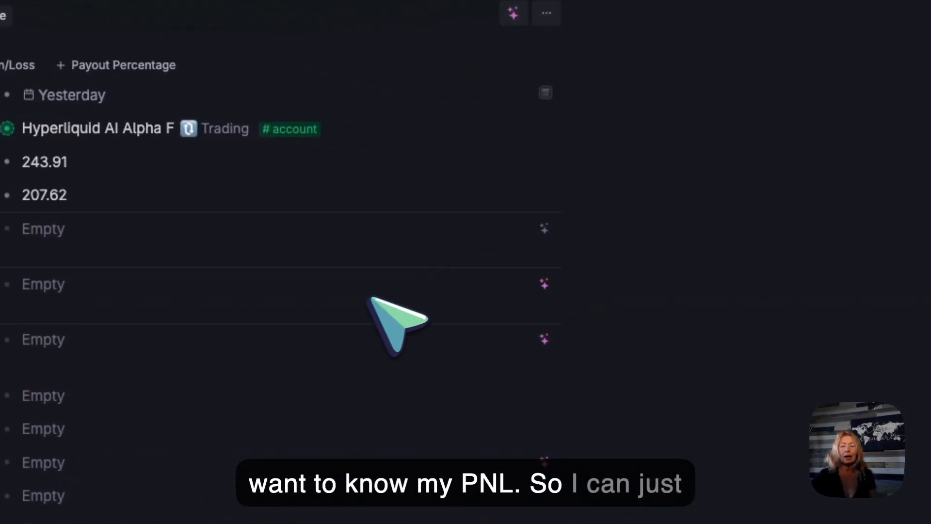
click(544, 229)
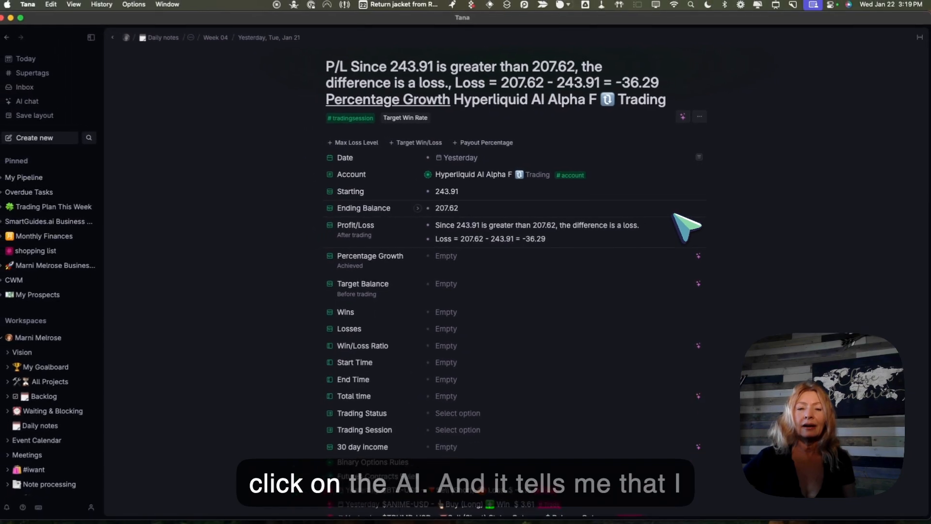
click(525, 240)
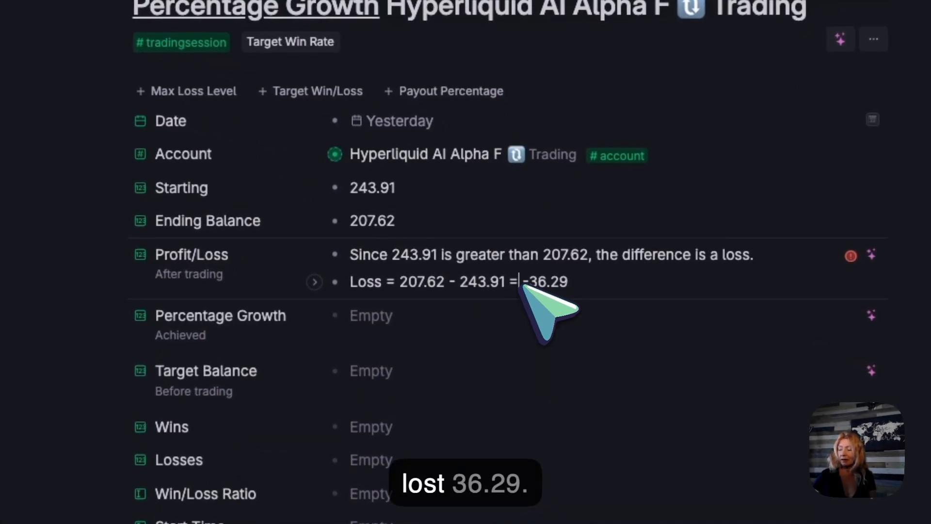
key(Right)
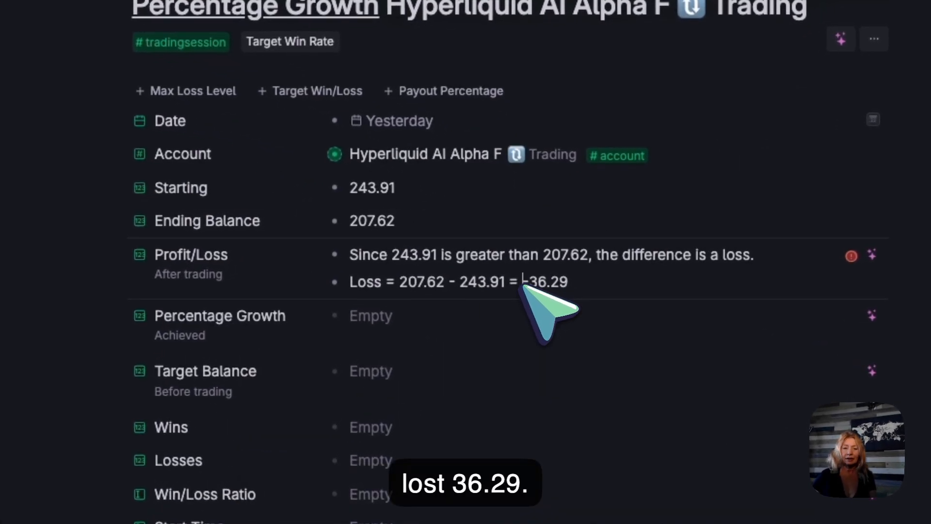
key(Return)
click(570, 285)
drag(570, 286, 369, 242)
key(BackSpace)
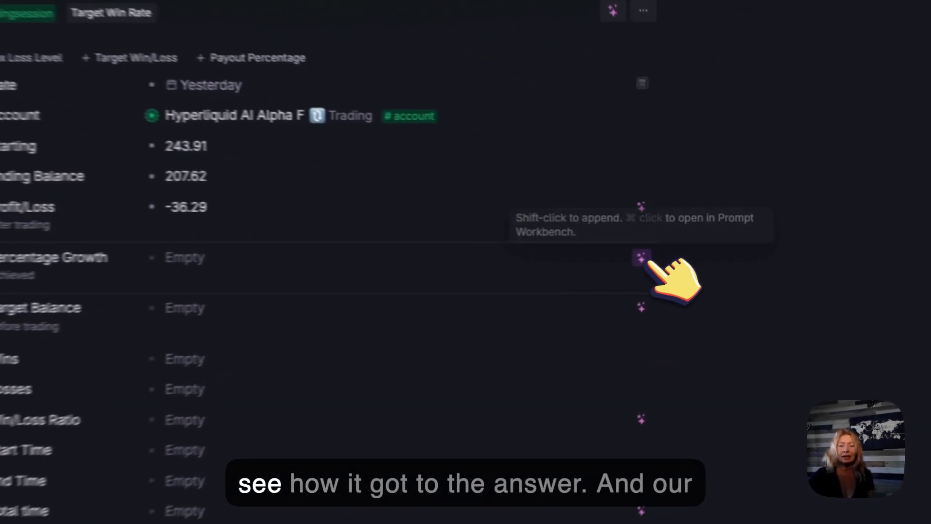
Step: Fill in the session's Percentage Growth as -14.89% using AI and delete the AI-generated explanation lines from Target Balance
click(629, 262)
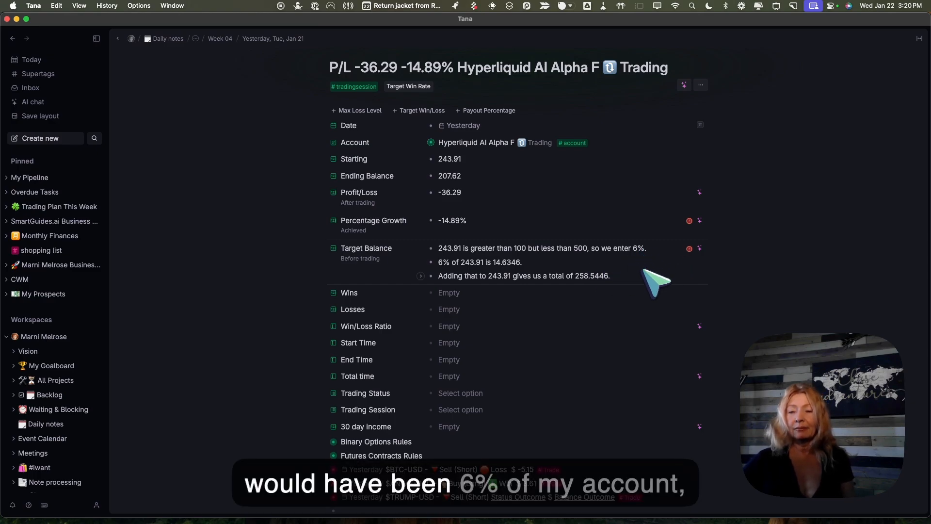
drag(635, 278, 460, 253)
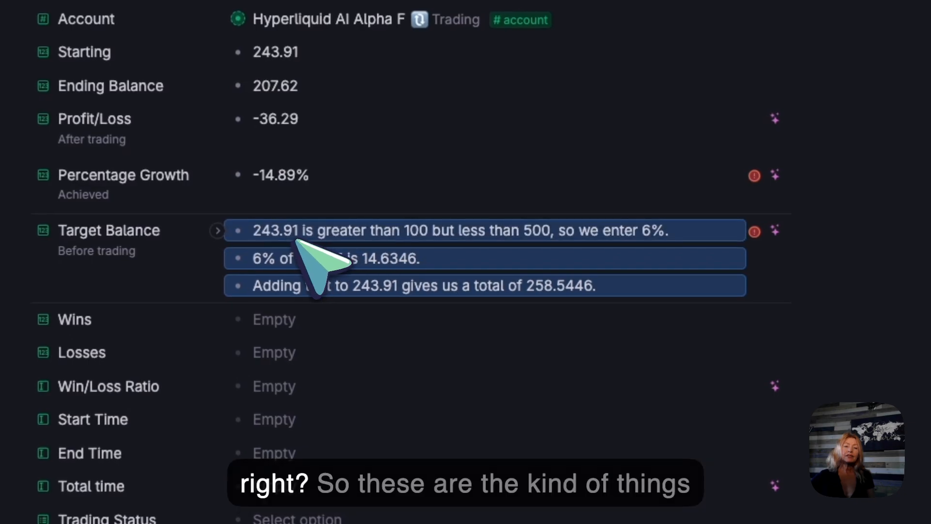
drag(296, 239, 297, 240)
key(BackSpace)
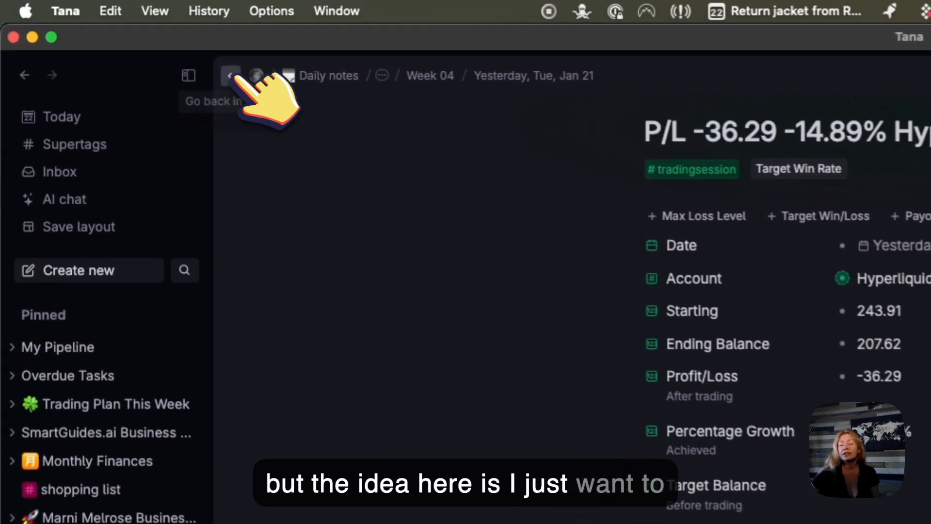
Step: Go back to the January 21 note and expand the Kast Affiliate Program to review its details, then collapse it
click(117, 38)
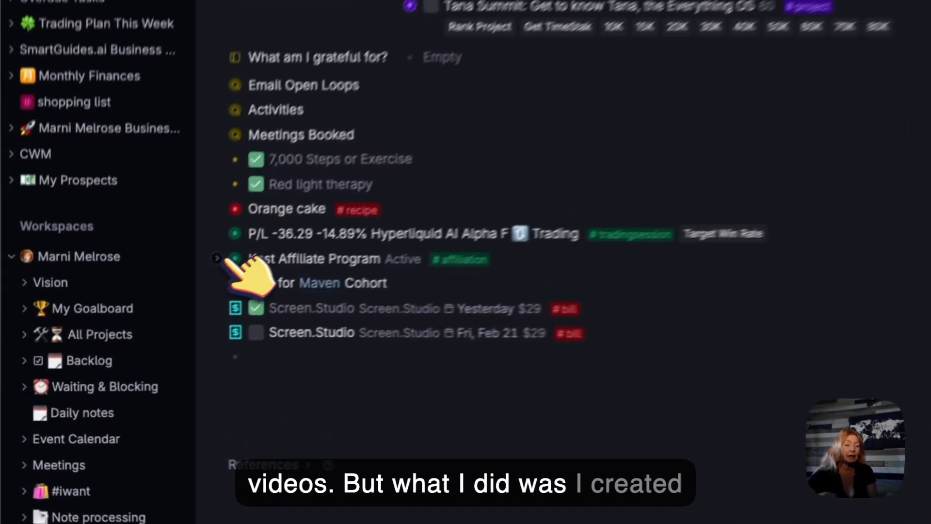
click(121, 338)
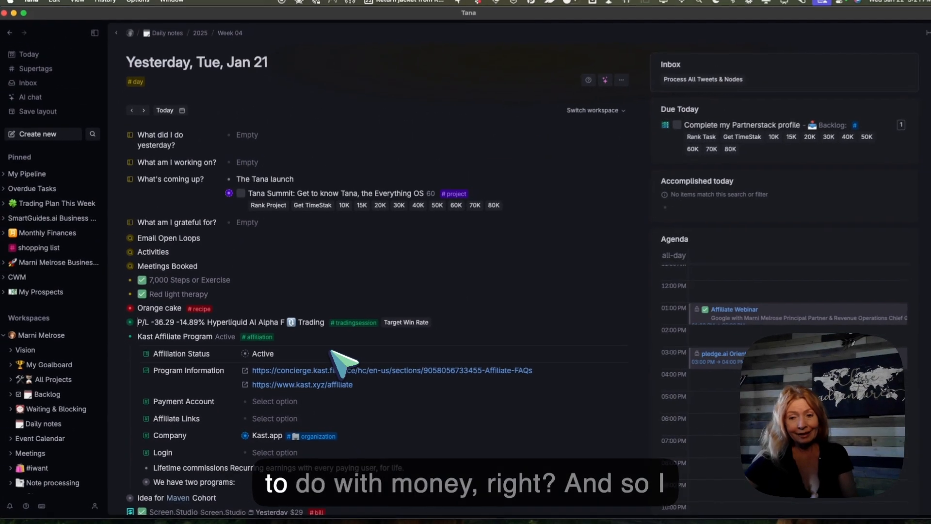
scroll(335, 359, down, 3)
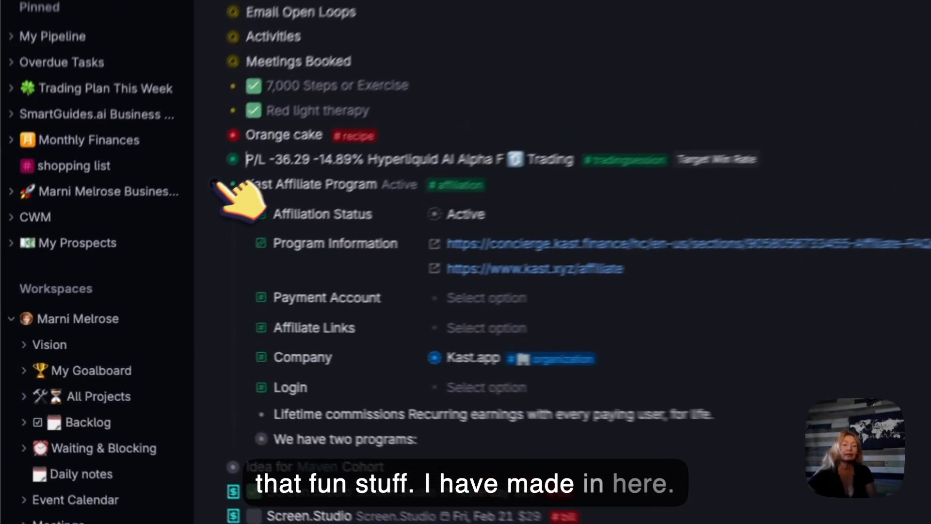
click(128, 261)
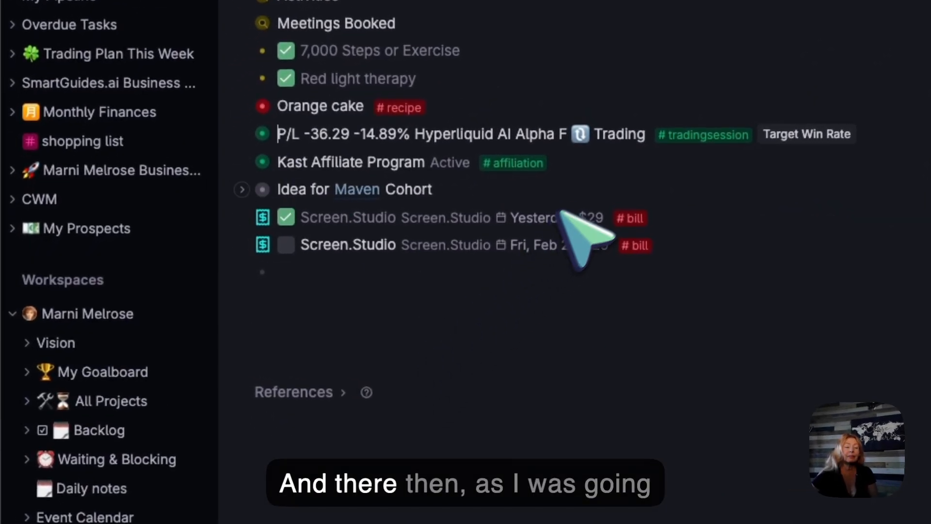
Step: Expand the Maven Cohort idea to view its attached image and collapse it again
click(573, 199)
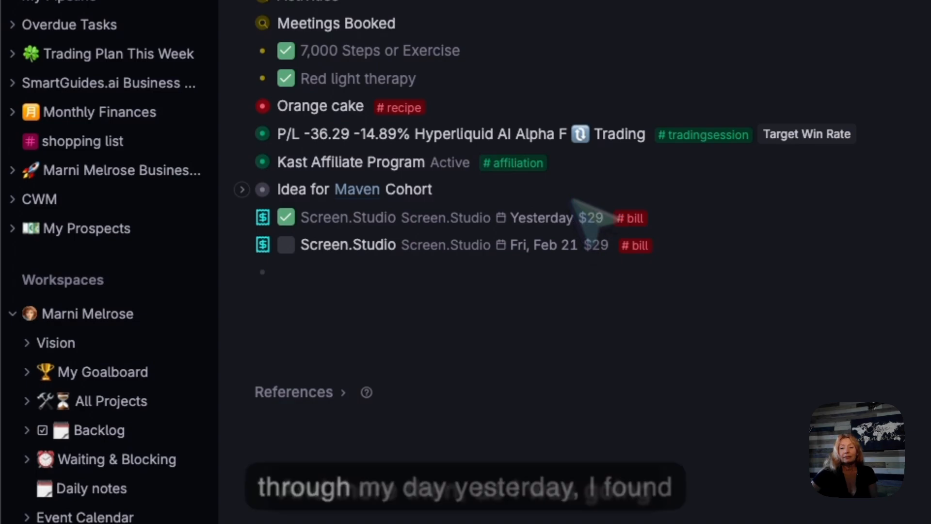
click(241, 189)
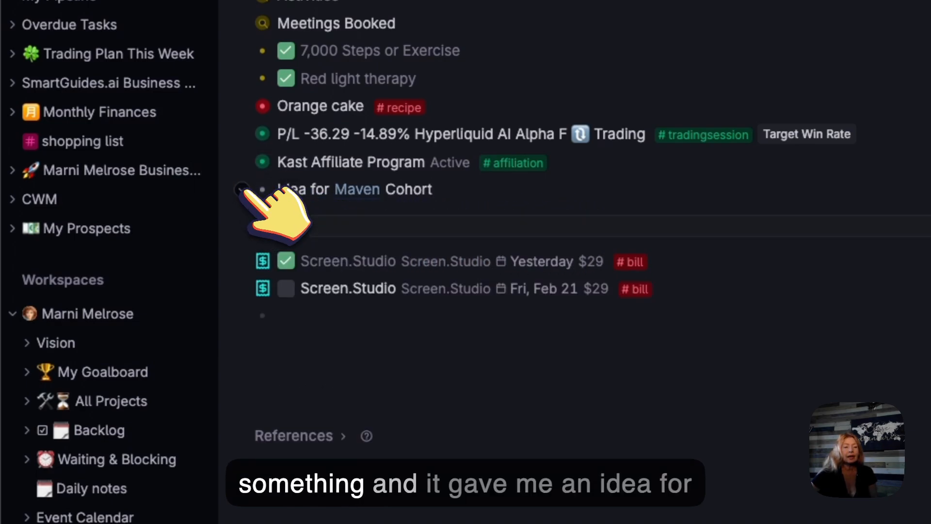
key(ctrl+v)
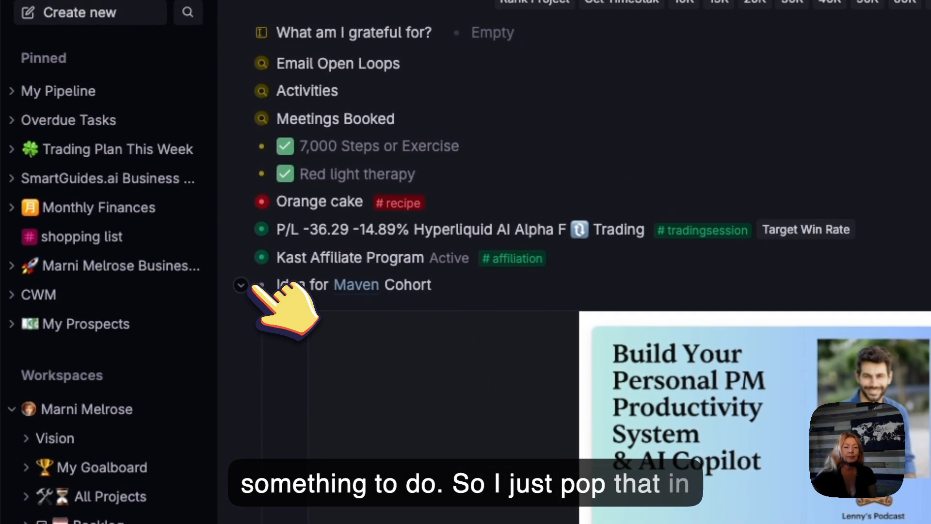
click(241, 285)
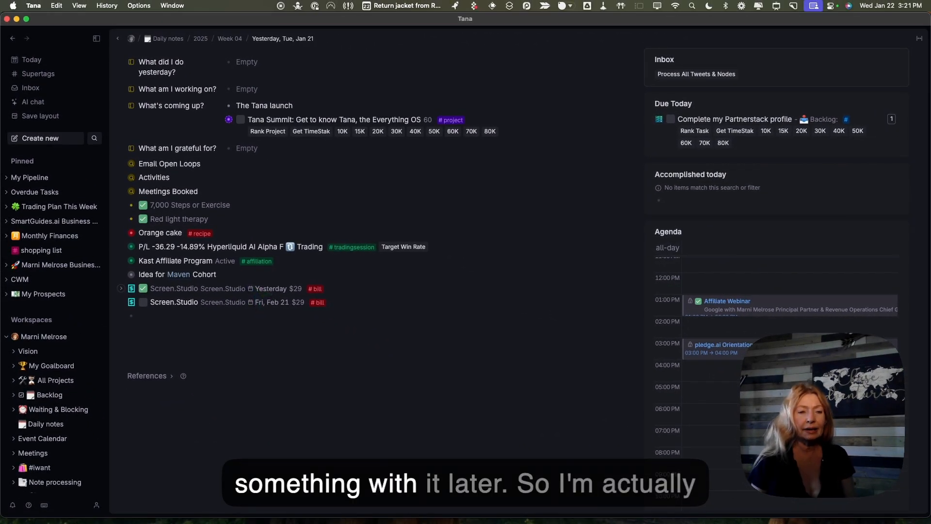
Step: Tag the Maven Cohort entry with the idea supertag and open the list of all ideas
text(#idea)
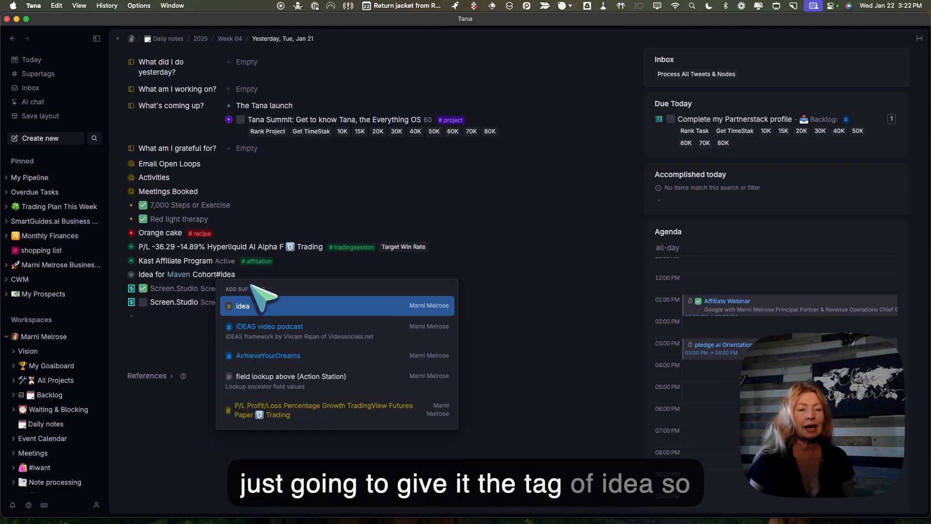
key(Return)
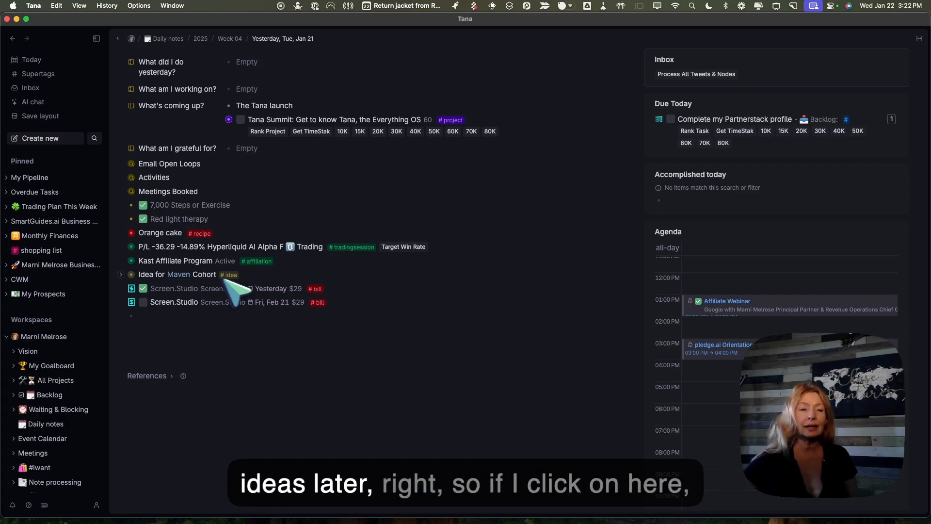
click(228, 275)
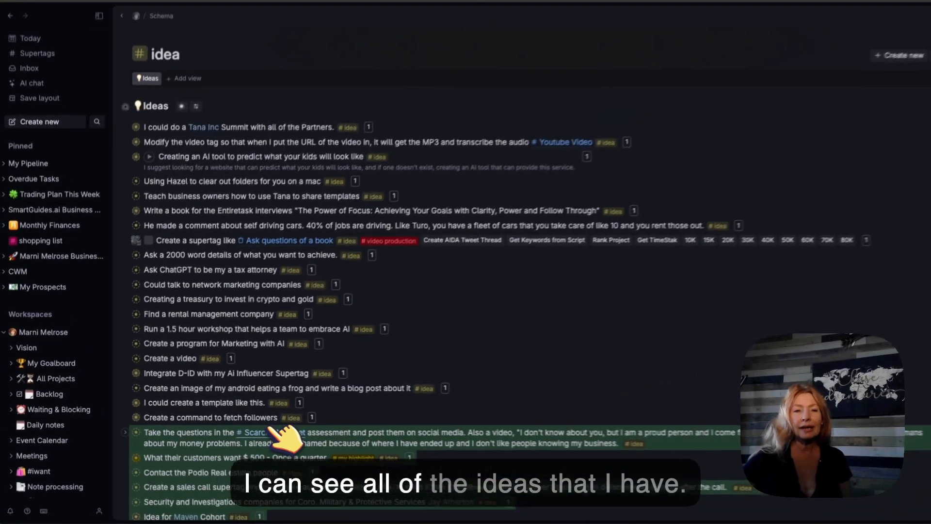
scroll(270, 429, down, 2)
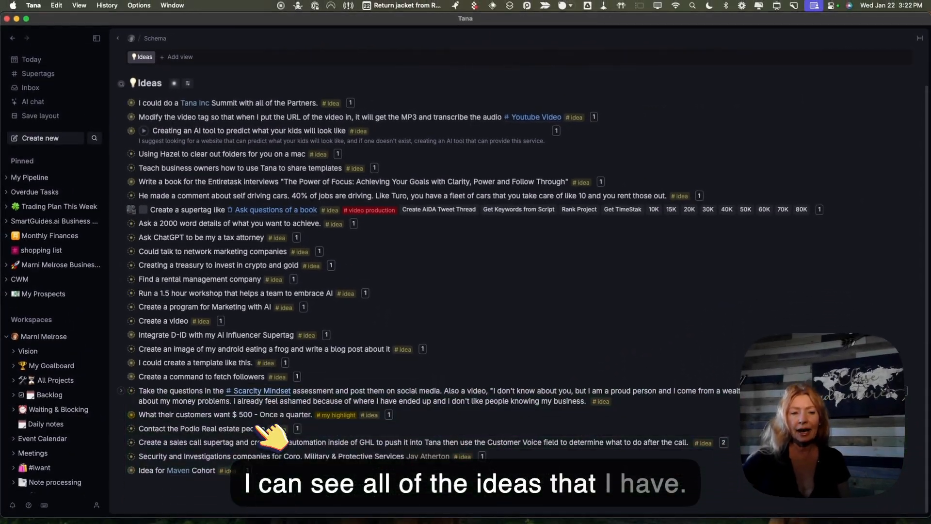
Step: Leave the ideas list and go back to the January 21 daily note
scroll(262, 428, up, 2)
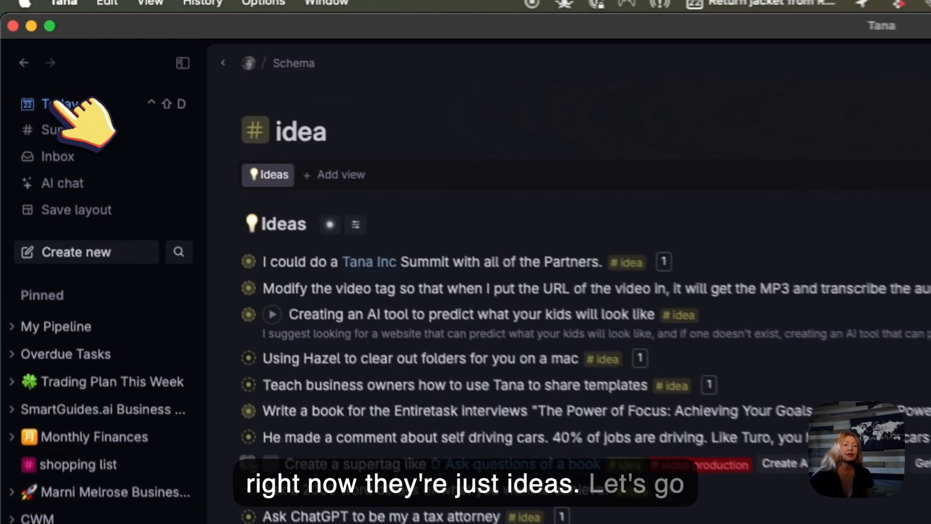
click(57, 103)
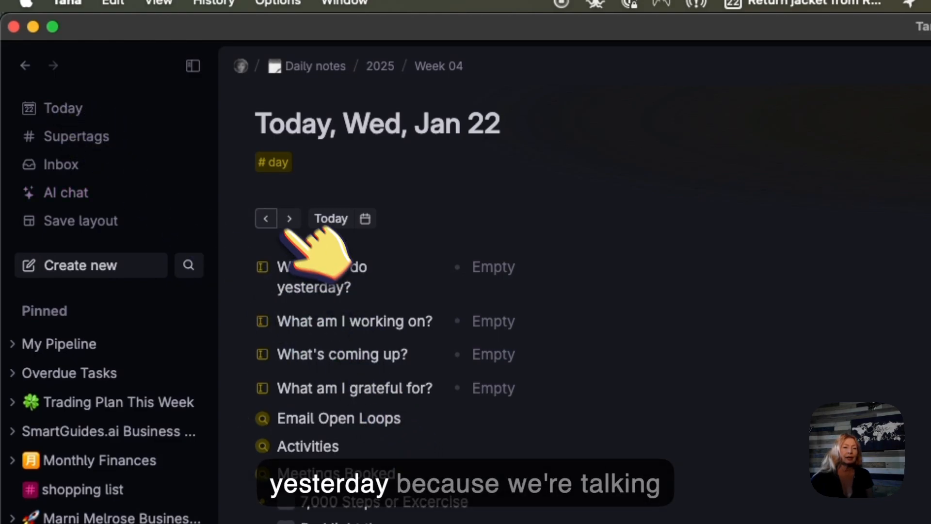
click(266, 218)
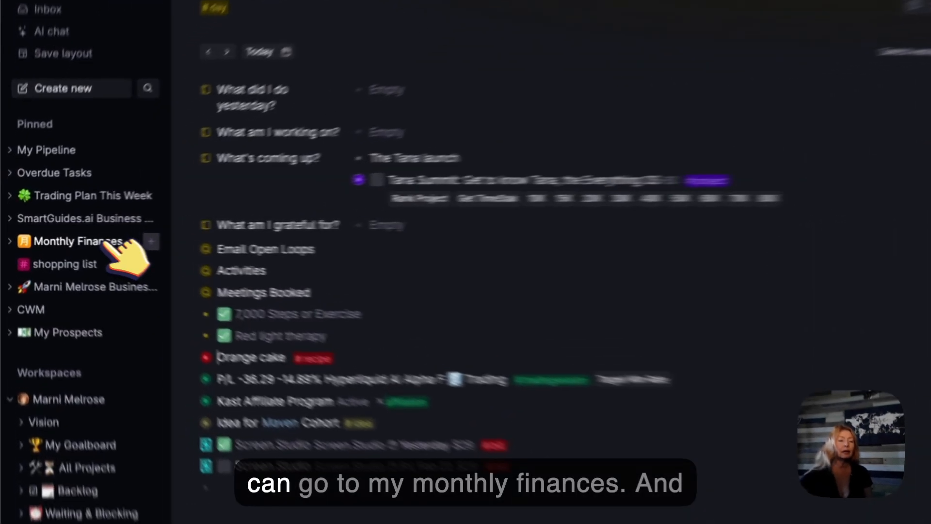
Step: View the Monthly Finances calendar and return to the January 21 note to review its entries and references
click(106, 242)
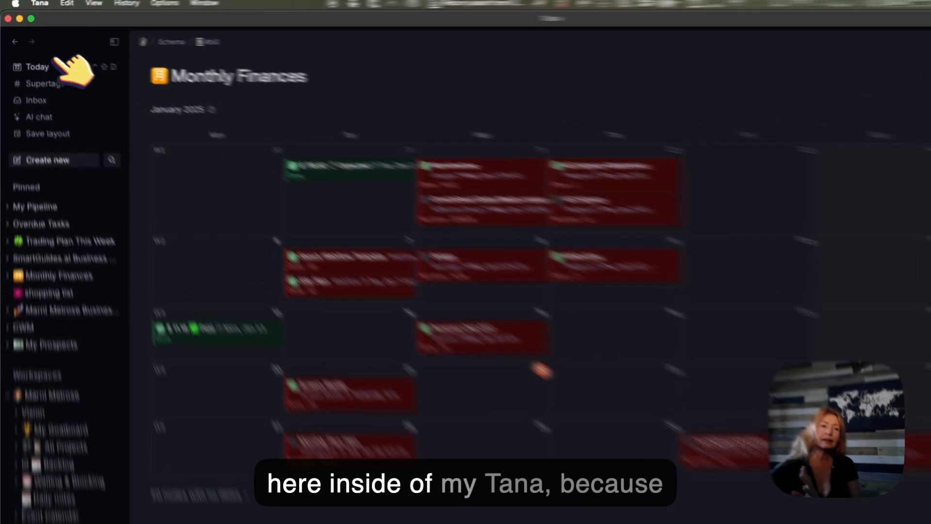
click(52, 63)
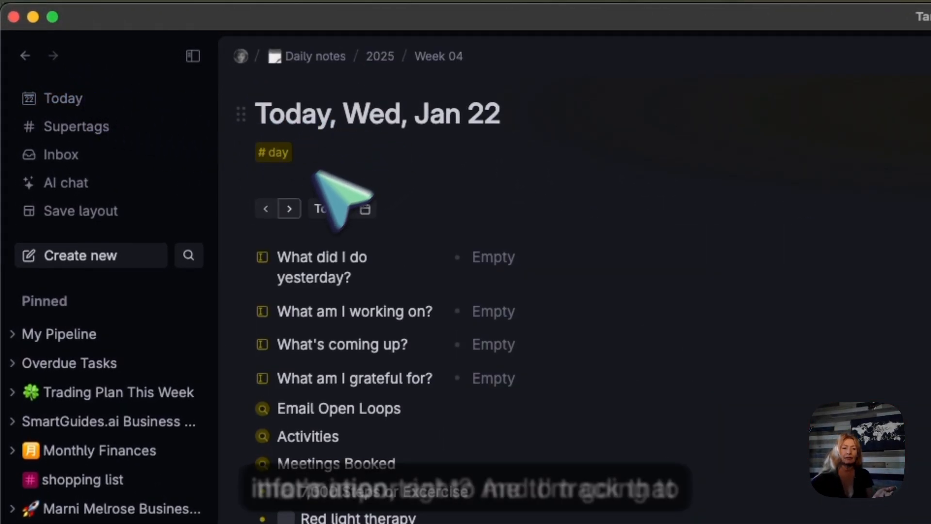
click(266, 210)
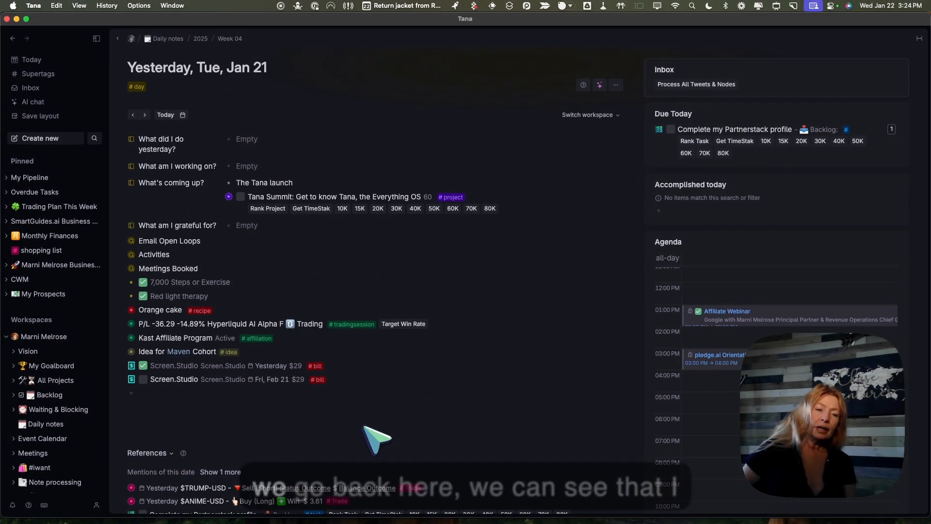
scroll(373, 437, down, 4)
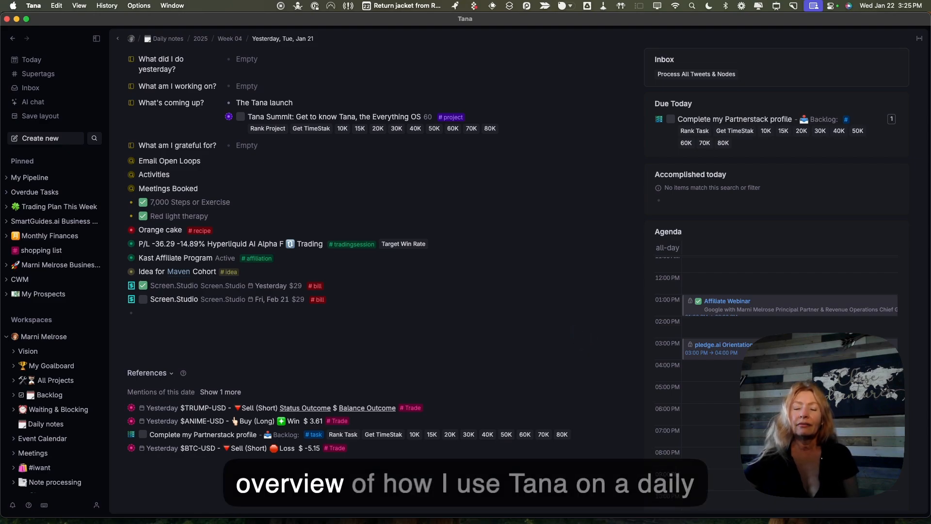
scroll(368, 242, down, 1)
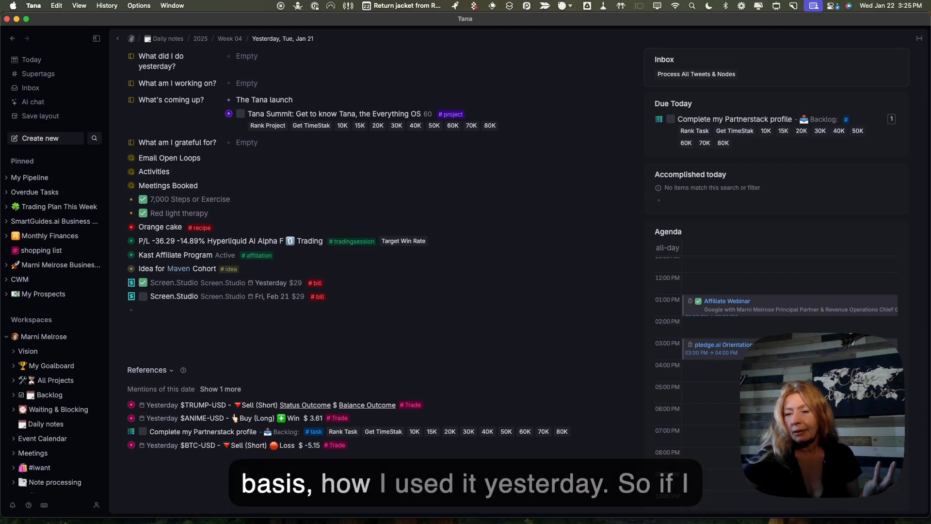
scroll(583, 342, up, 5)
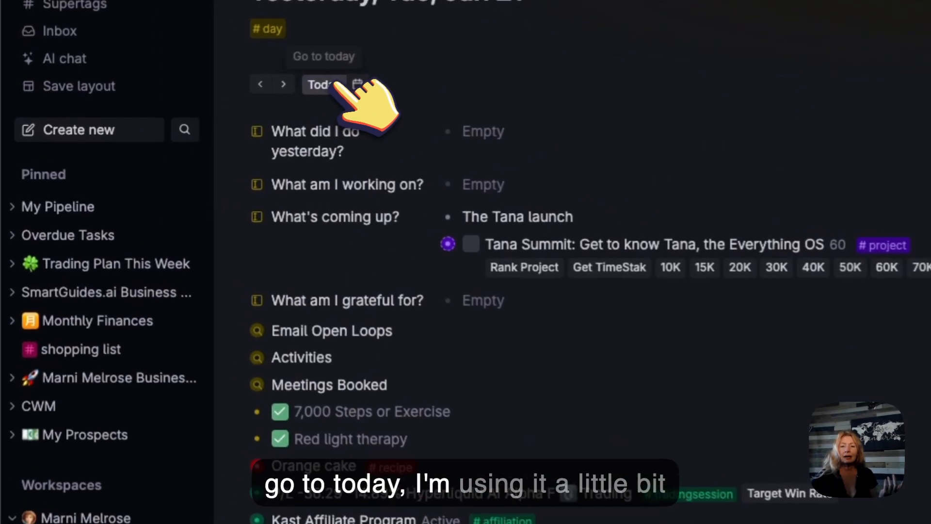
Step: Go to today's daily note, add a new entry named "SmartGuides Intro" at its end and start adding a supertag
click(334, 84)
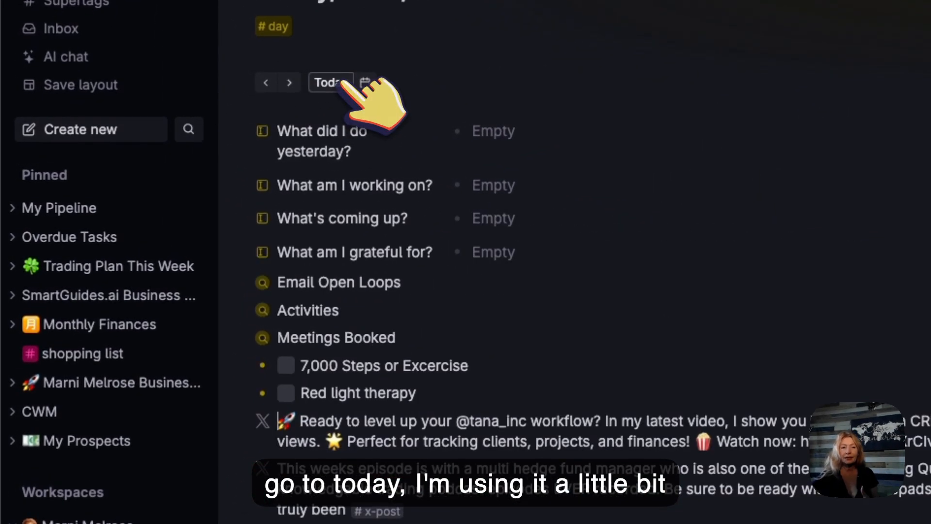
click(389, 306)
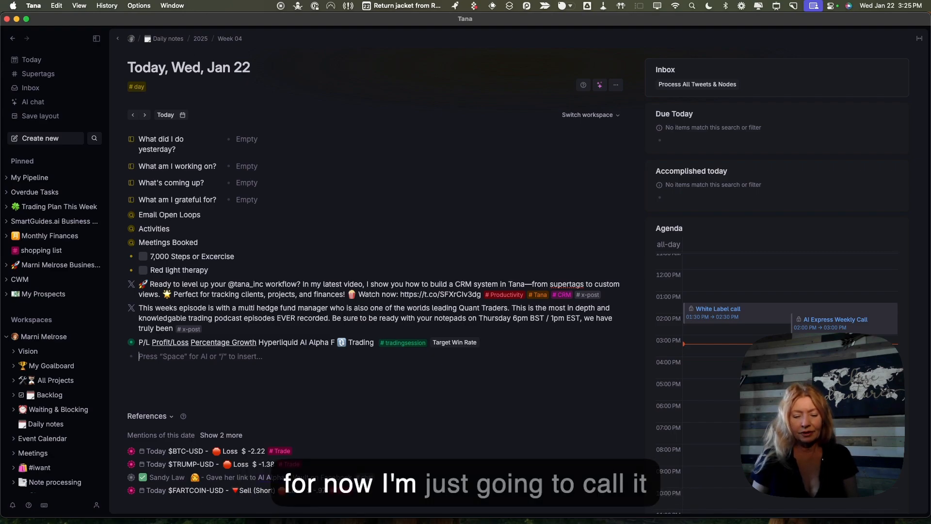
text(SmartGuides Int)
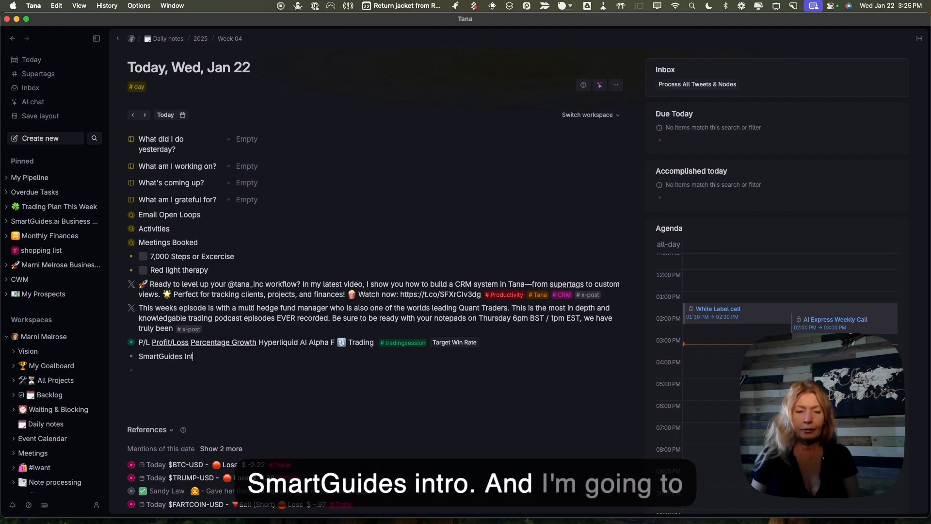
text(ro #)
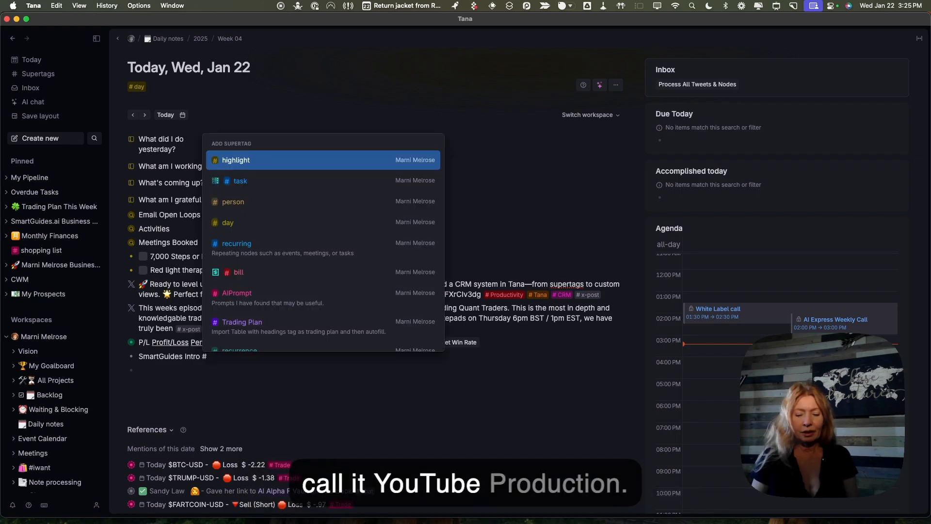
text(youtu)
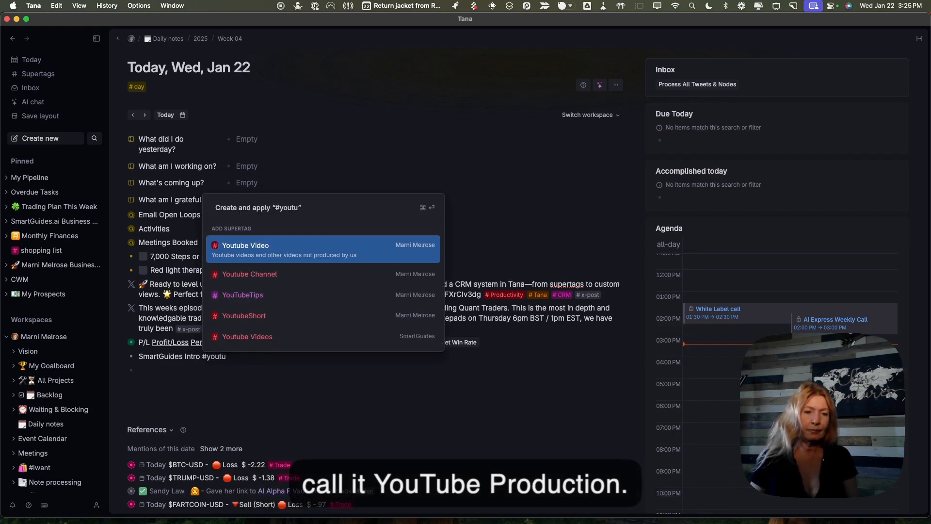
key(BackSpace)
key(BackSpace)
key(BackSpace)
key(BackSpace)
key(BackSpace)
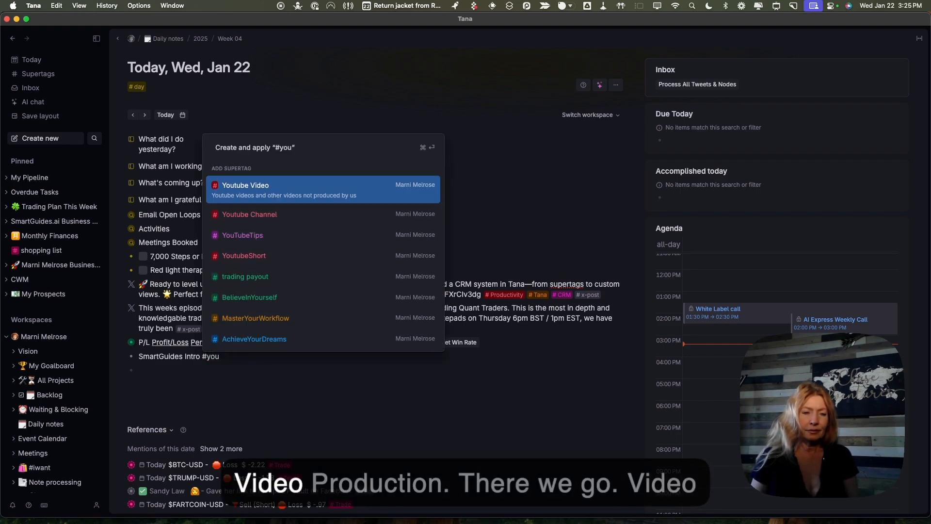
Step: Tag the SmartGuides Intro entry with the existing video production supertag
text(video)
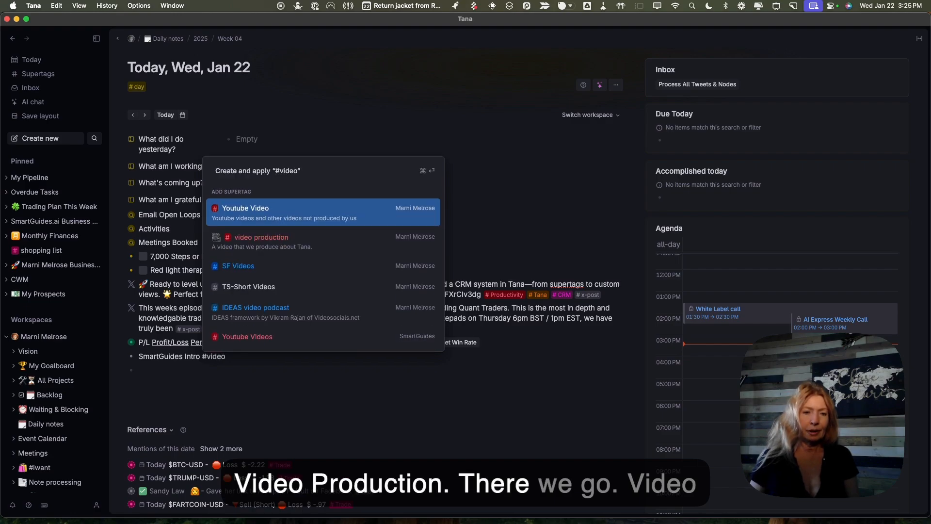
key(Down)
key(Return)
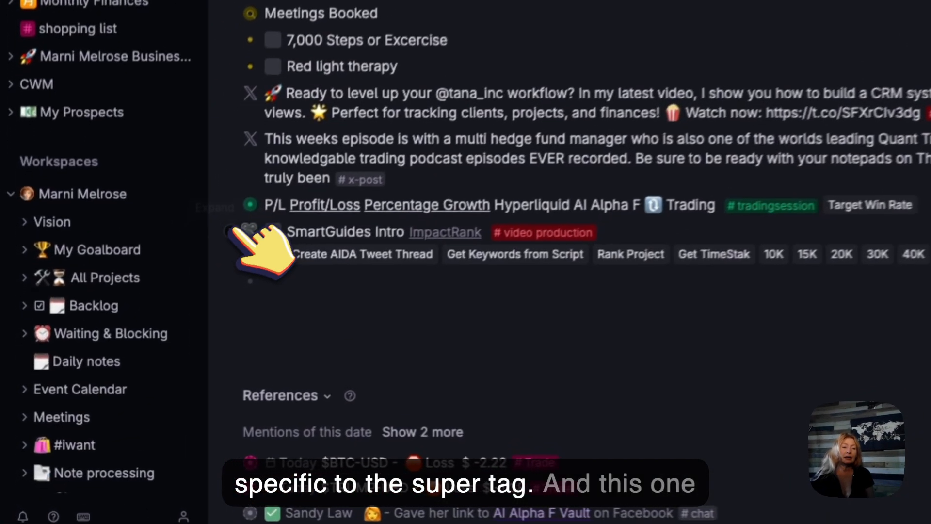
Step: Expand the SmartGuides Intro entry to examine its video production fields and checklist
click(121, 356)
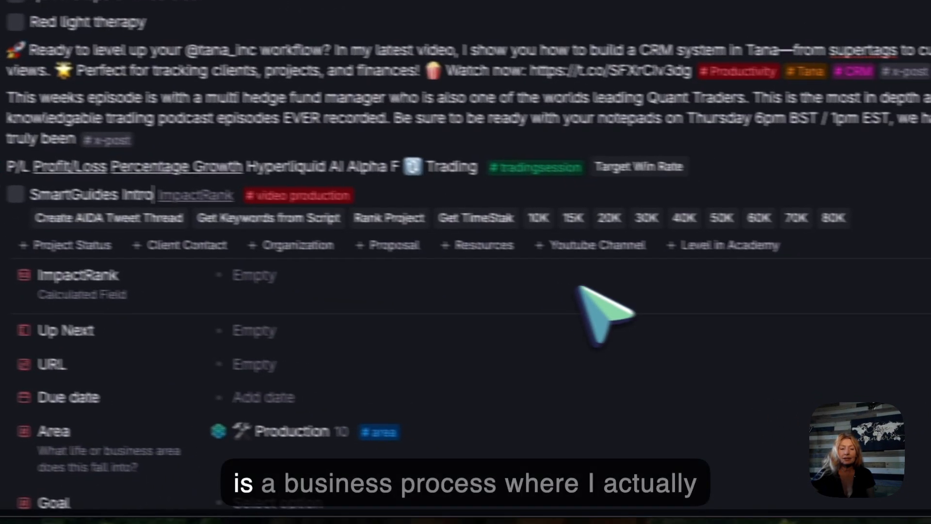
scroll(850, 312, down, 6)
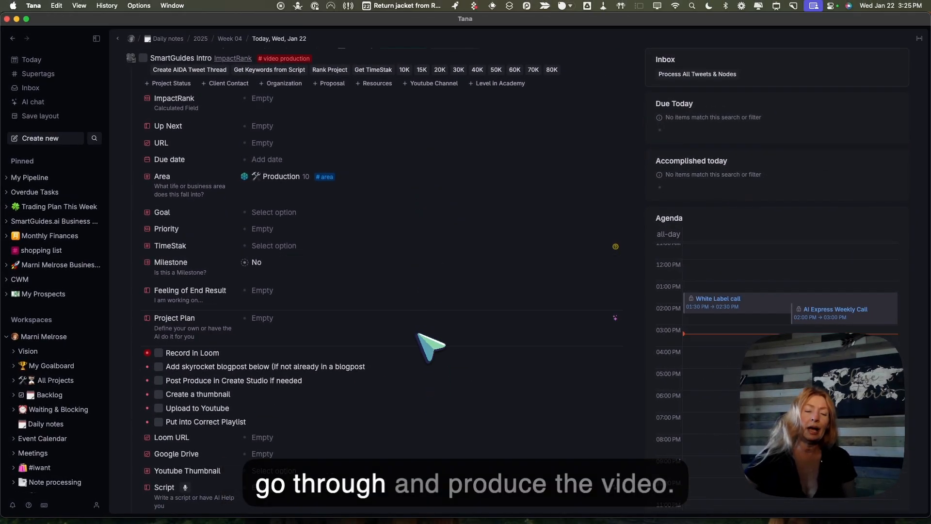
scroll(430, 345, down, 5)
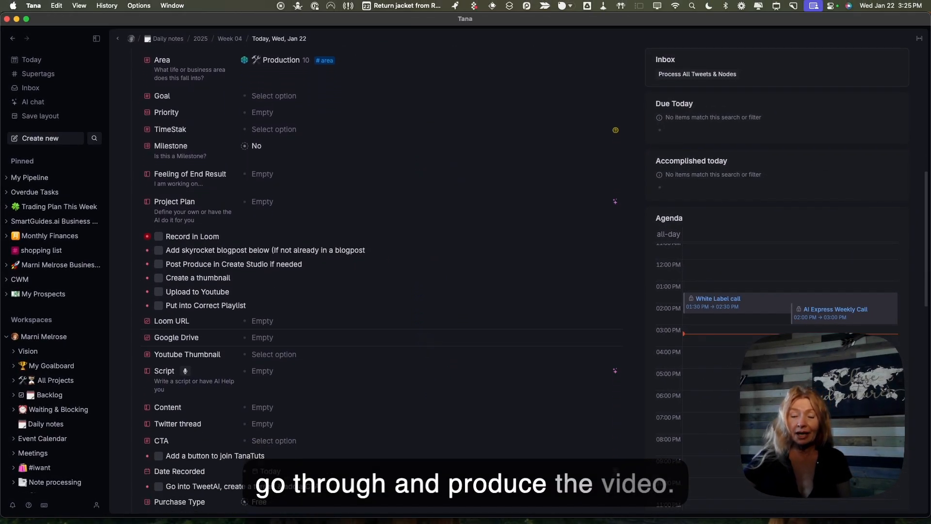
Step: Change the first production checklist item to "Record in Screen Studio" and mark it as done
double_click(209, 237)
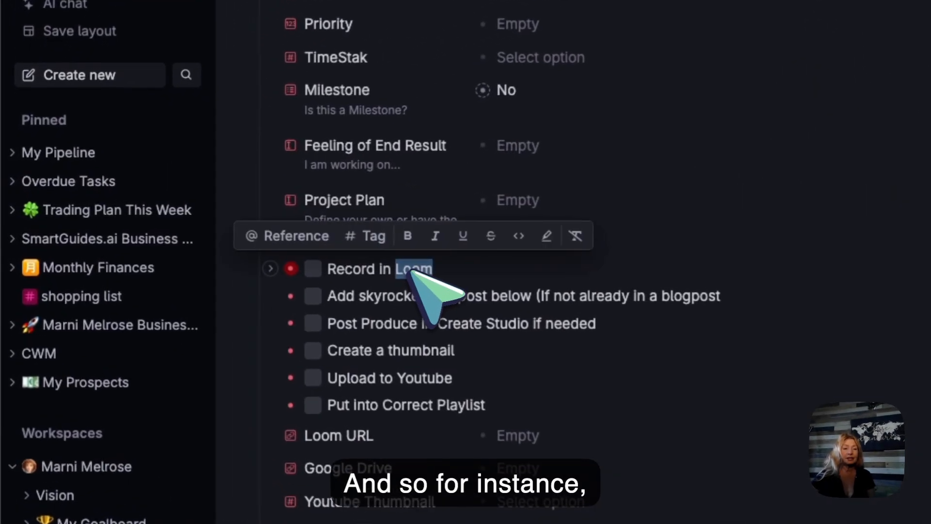
text(Record in )
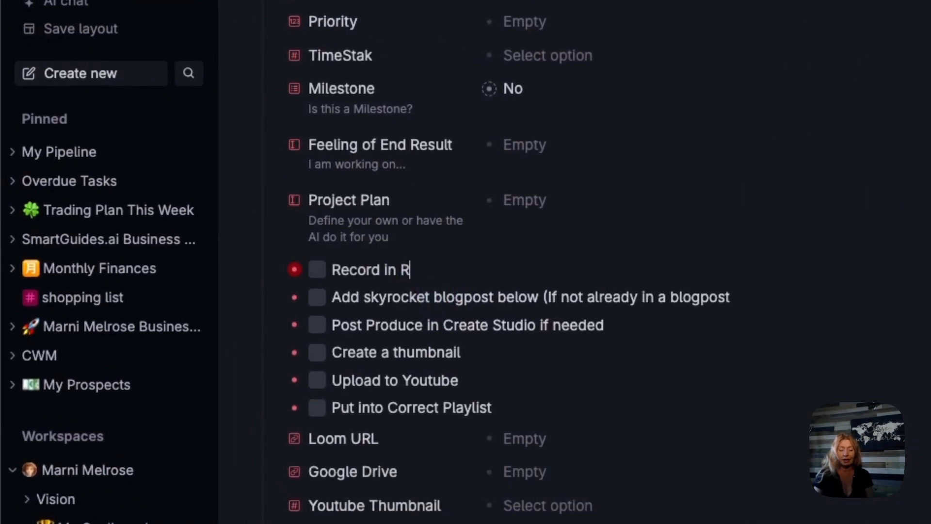
text(Screen)
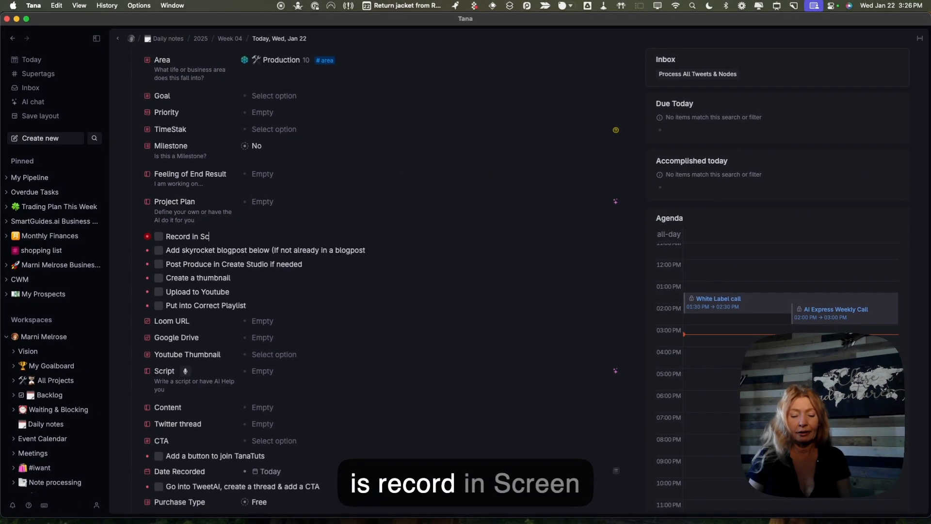
text( Studio)
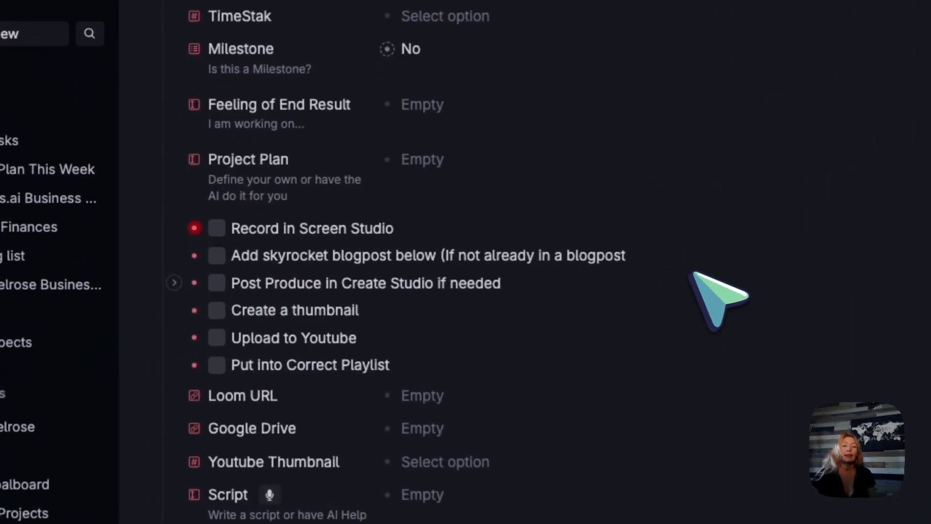
click(217, 228)
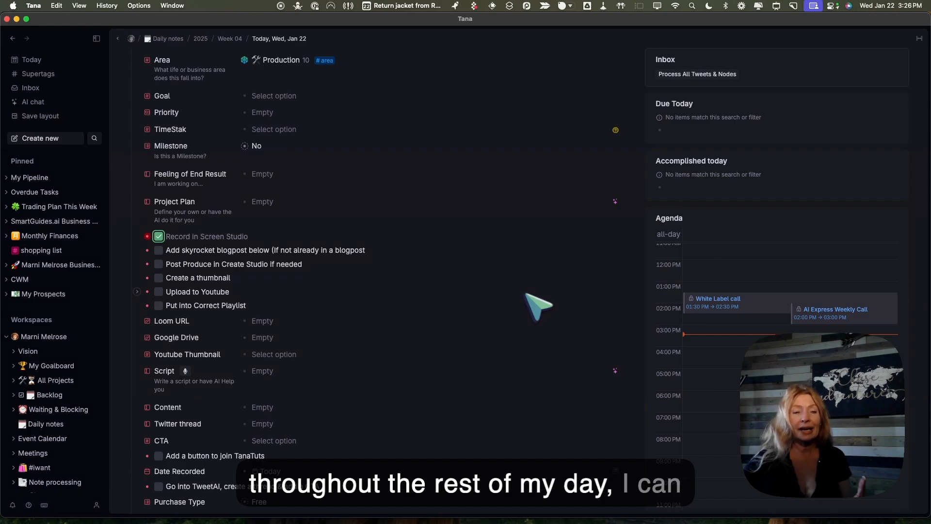
Step: Review the remaining SmartGuides Intro fields down to Youtube URL and return to the entry's start
scroll(442, 350, down, 8)
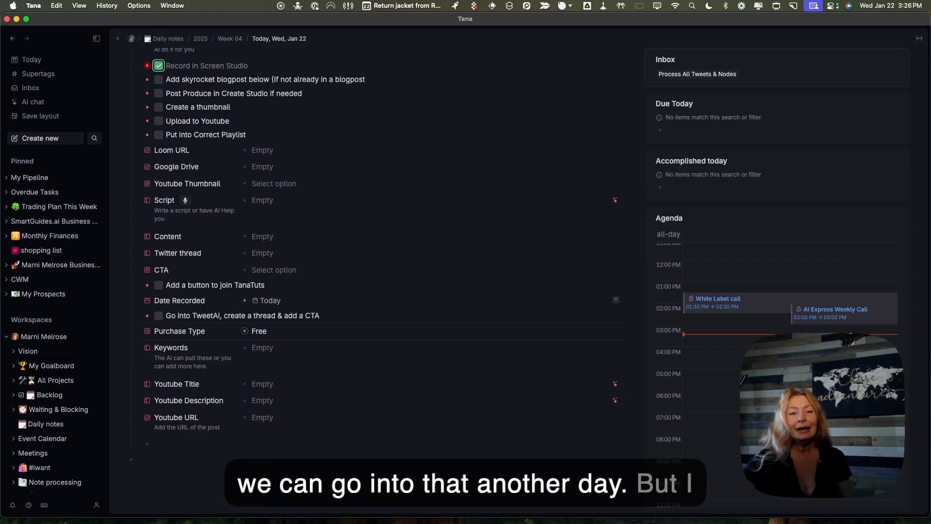
scroll(378, 271, up, 10)
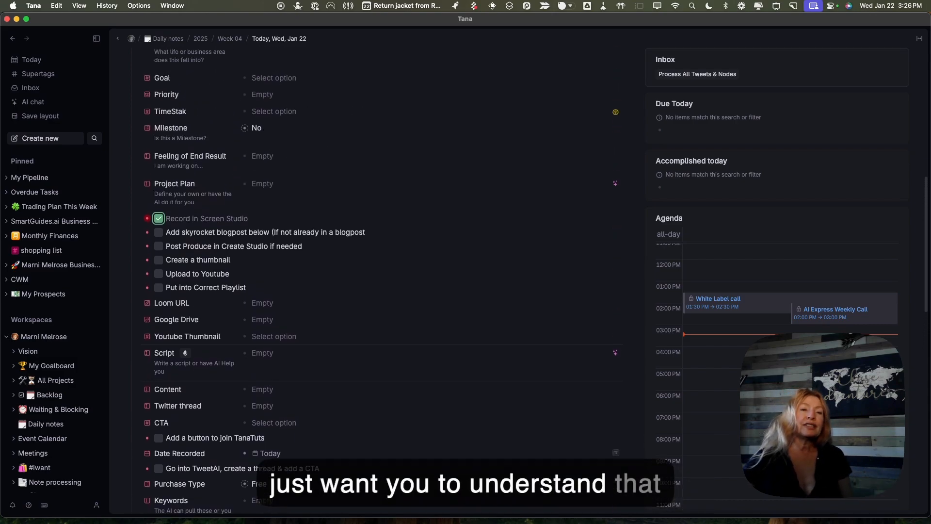
scroll(439, 347, up, 10)
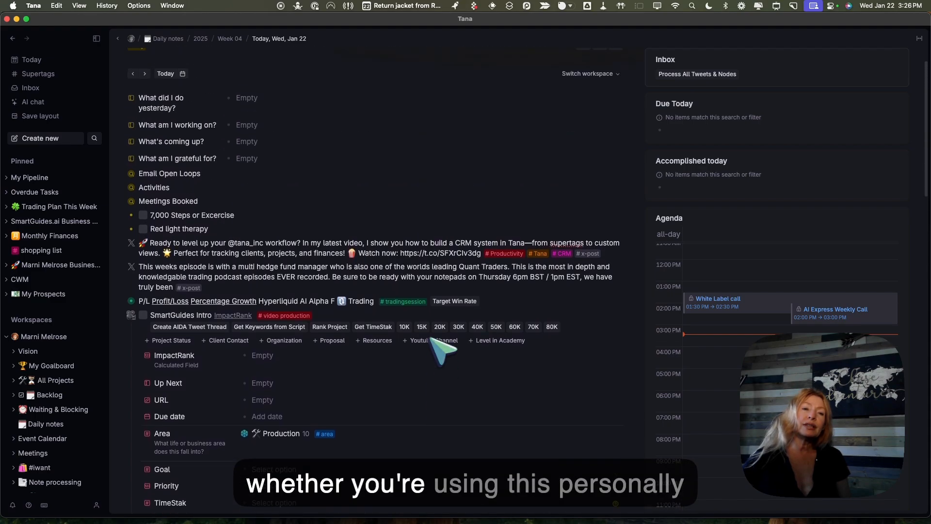